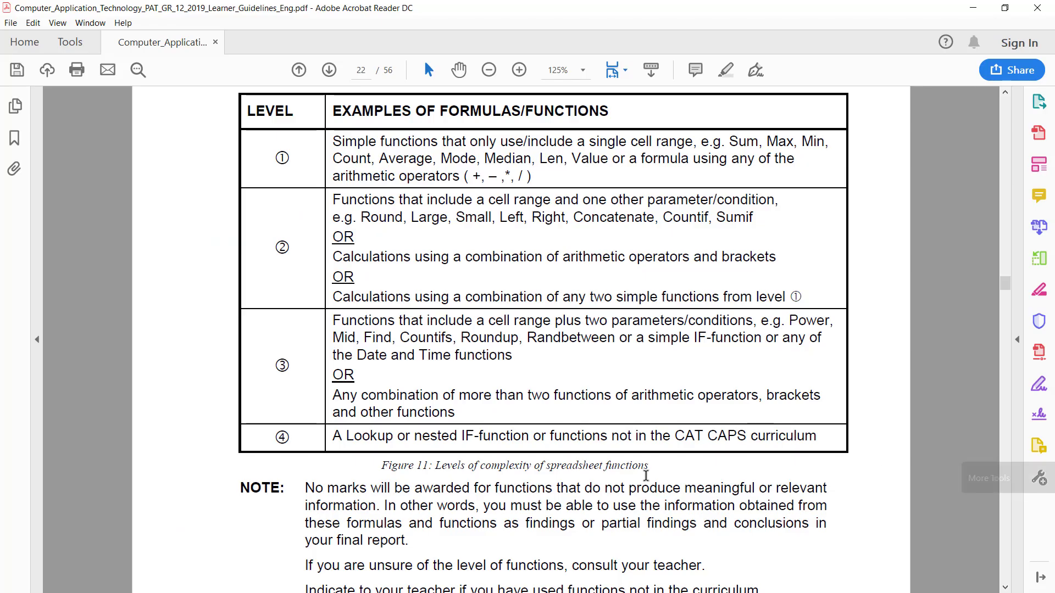
Scroll the guidelines PDF down to page 22's function-levels note and item 9.
scroll(669, 478, down, 3)
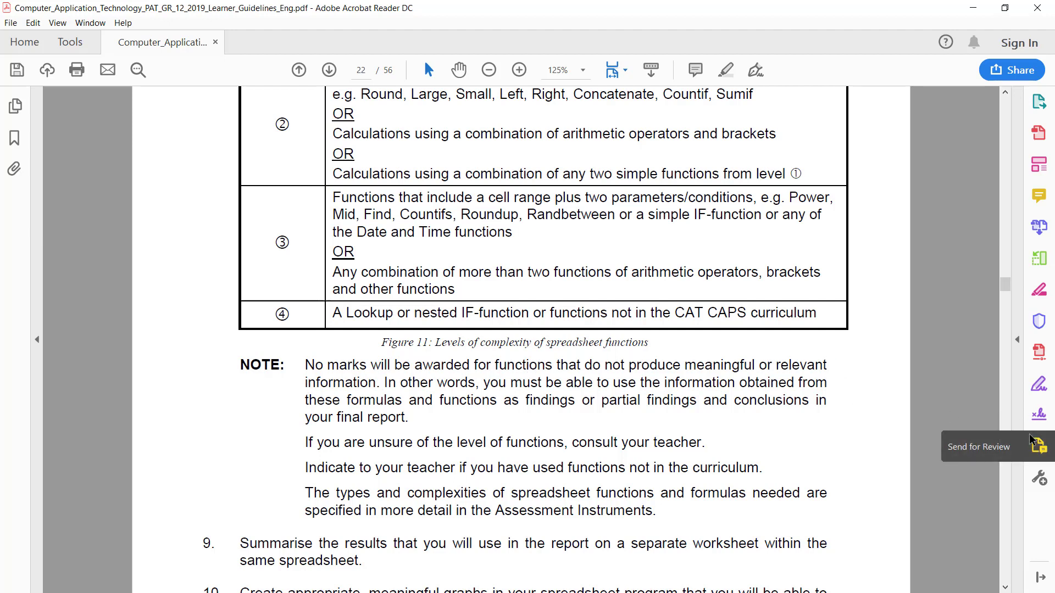
Back in the workbook, inspect the Birth year values E3:E14 and the Importance of pets values.
key(alt+Tab)
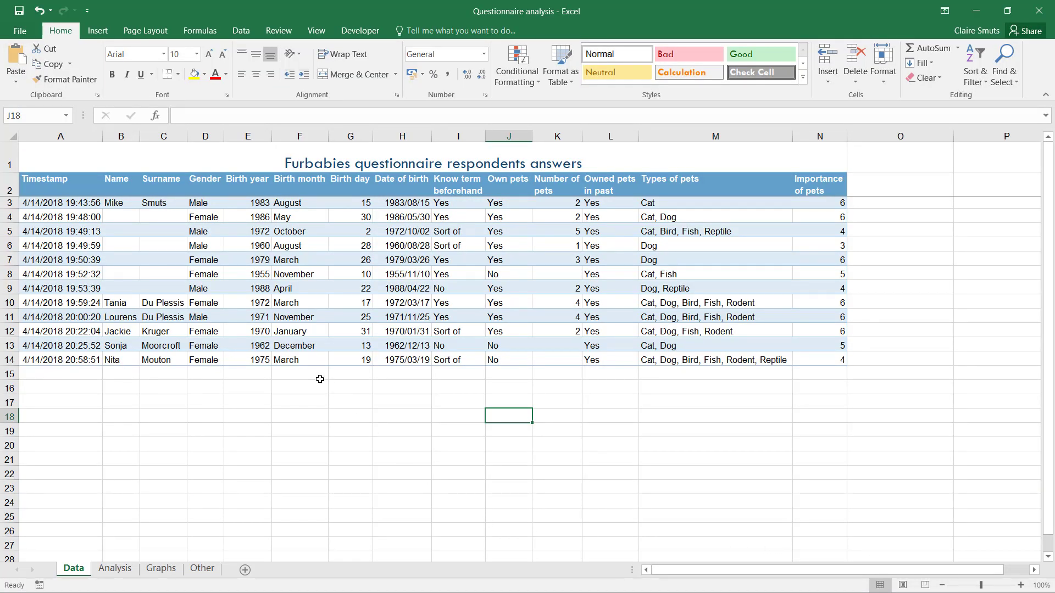
drag(257, 201, 259, 360)
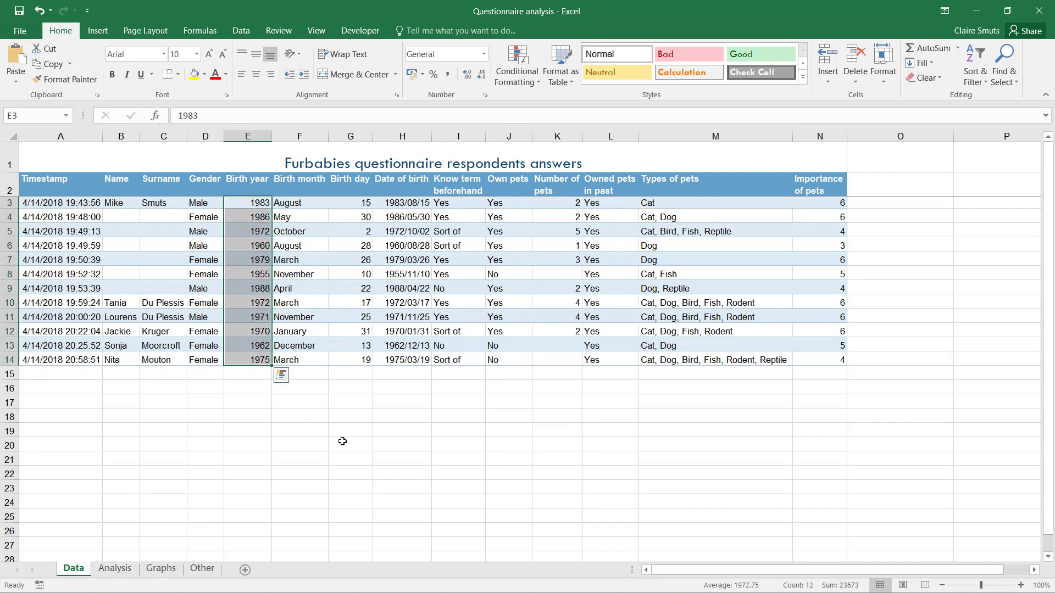
drag(824, 203, 826, 360)
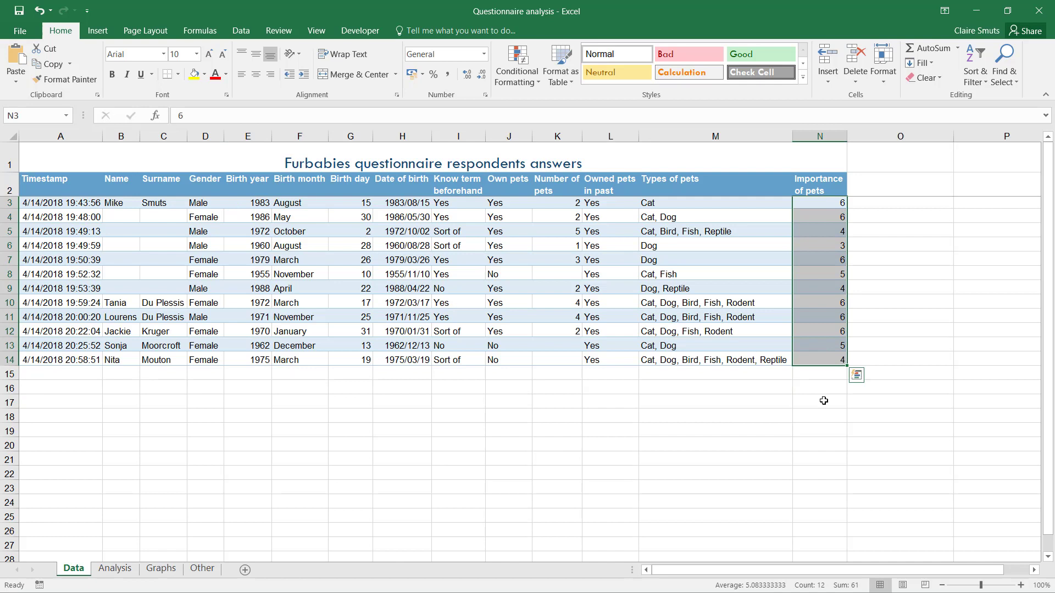
click(818, 487)
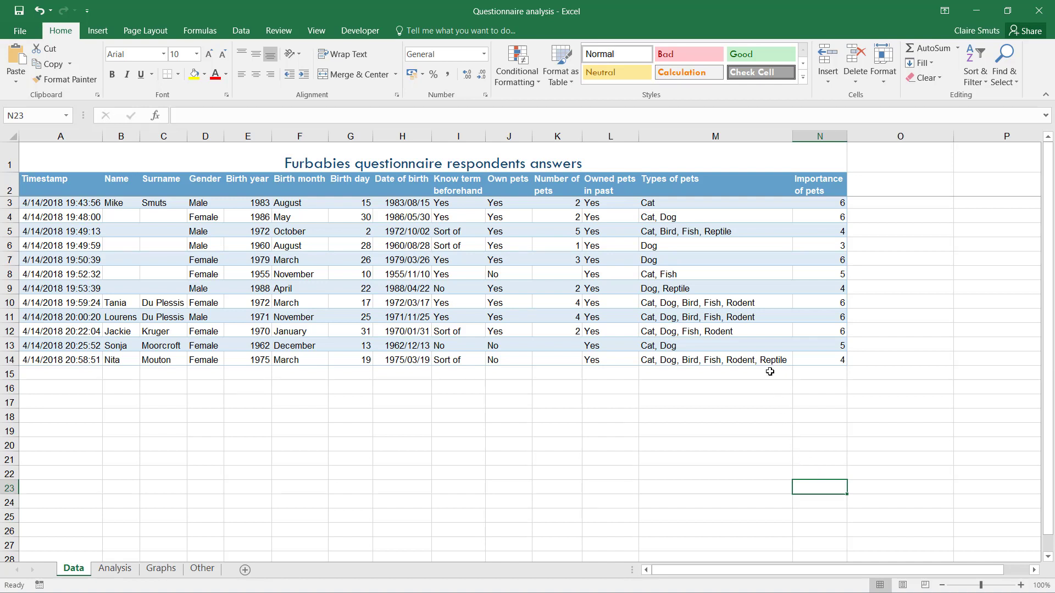
Select the first Gender entries, then the two Female entries D7:D8.
drag(208, 203, 215, 236)
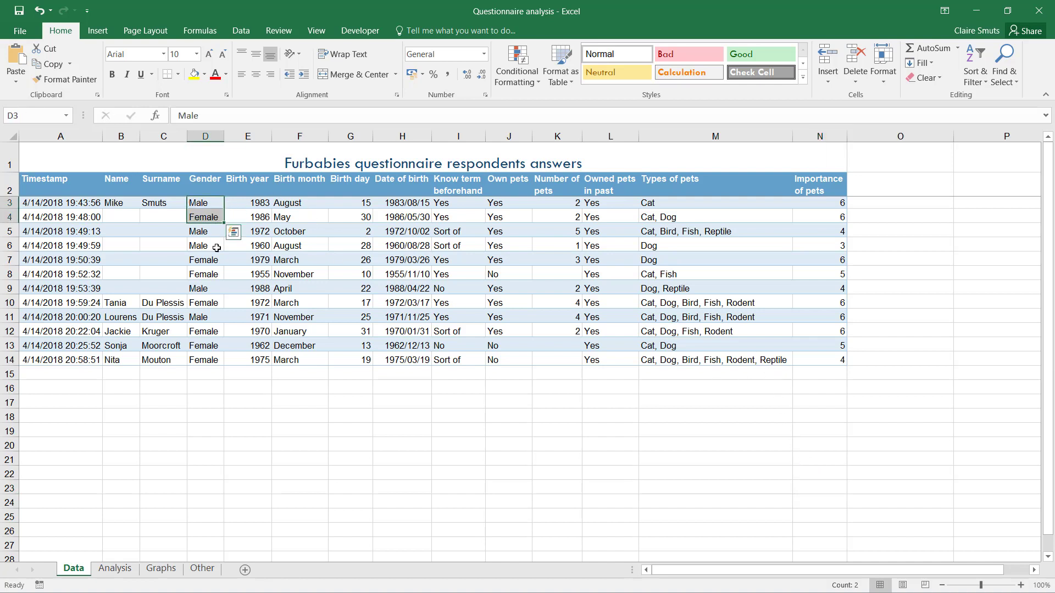
click(202, 280)
drag(202, 280, 206, 263)
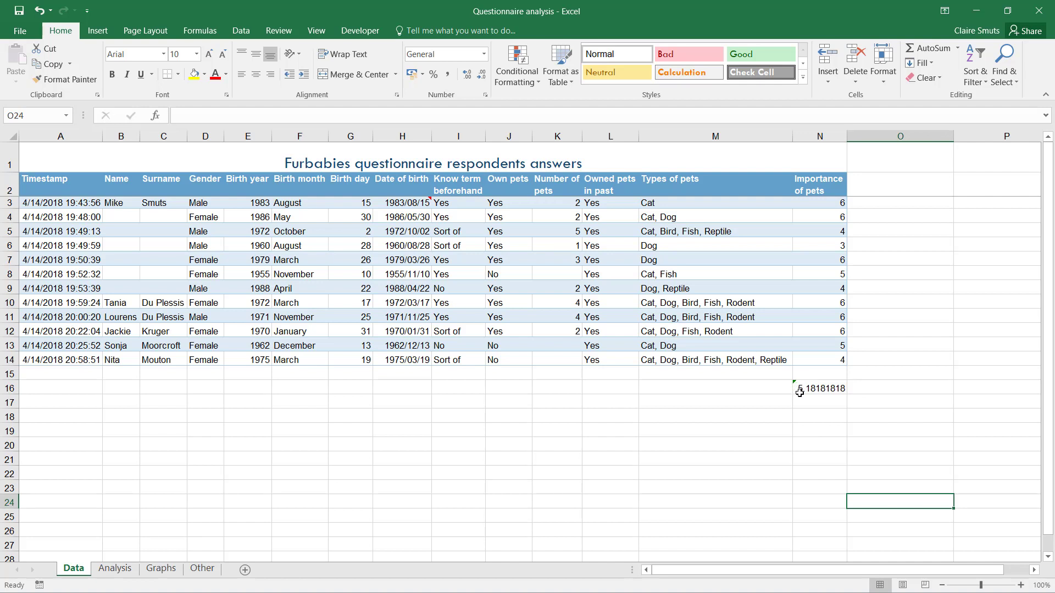
Check N16's error warning and extend its AVERAGE range to N3:N14, giving 5.08333333.
click(797, 390)
click(777, 389)
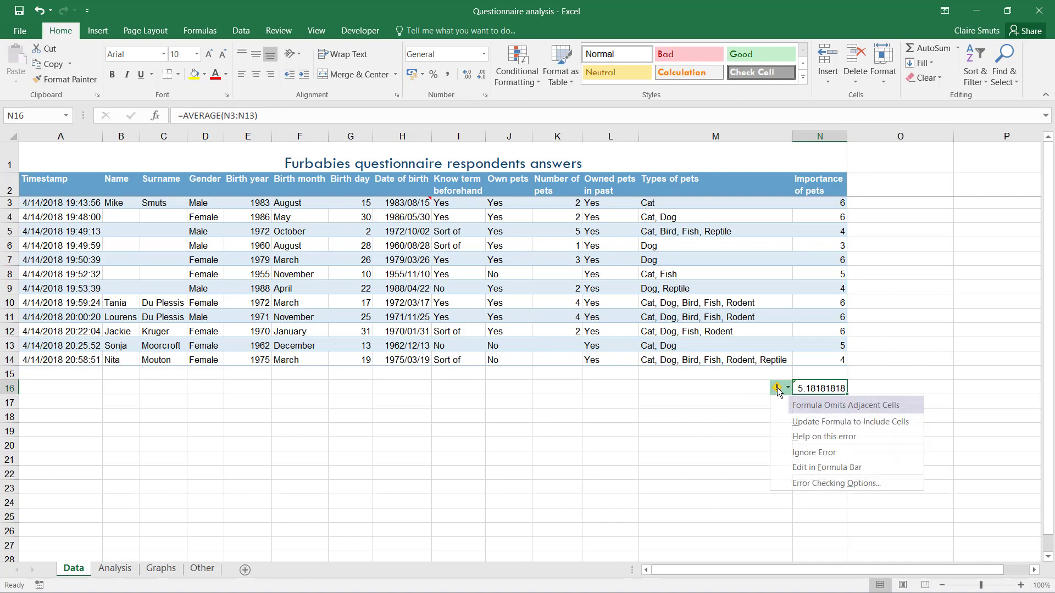
click(778, 389)
click(785, 392)
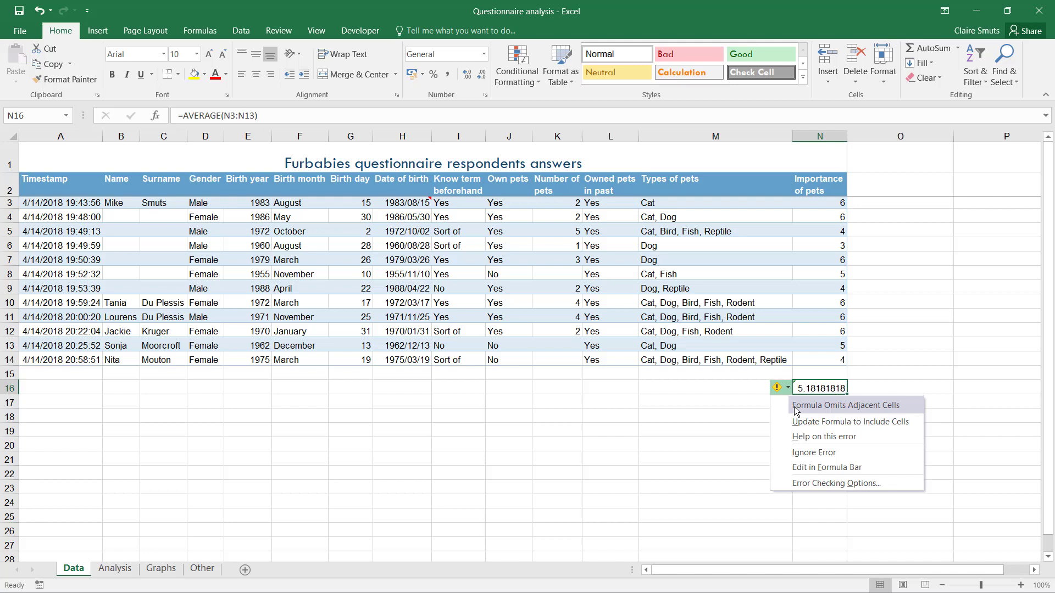
double_click(803, 390)
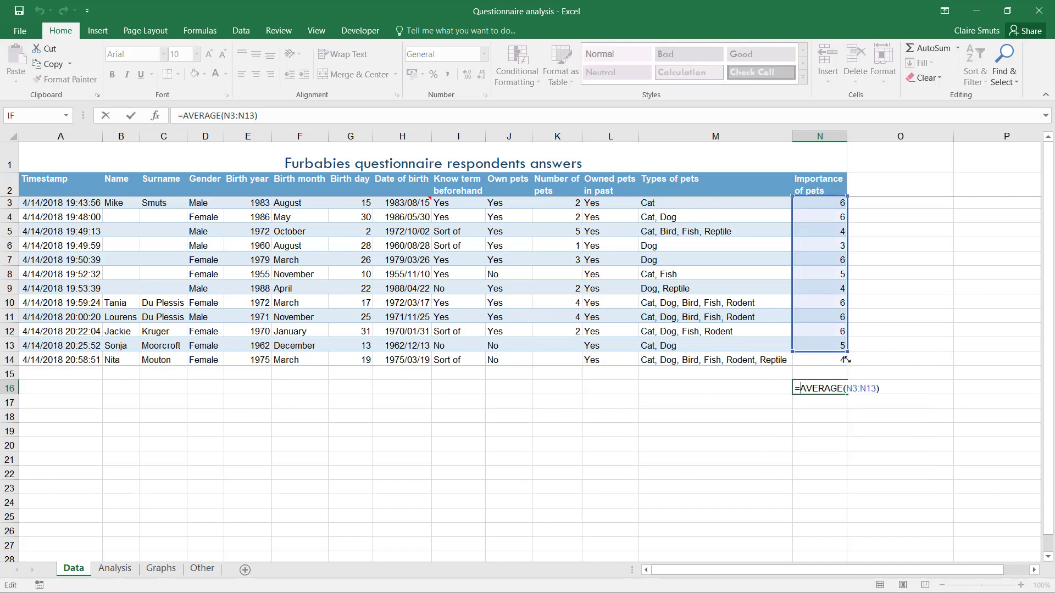
drag(847, 359, 846, 367)
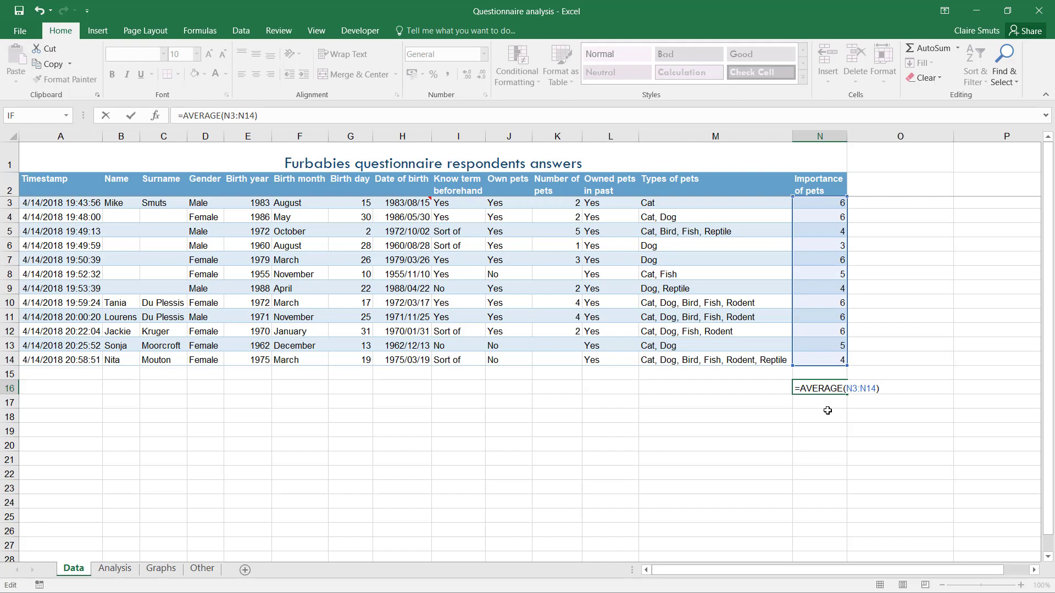
key(Return)
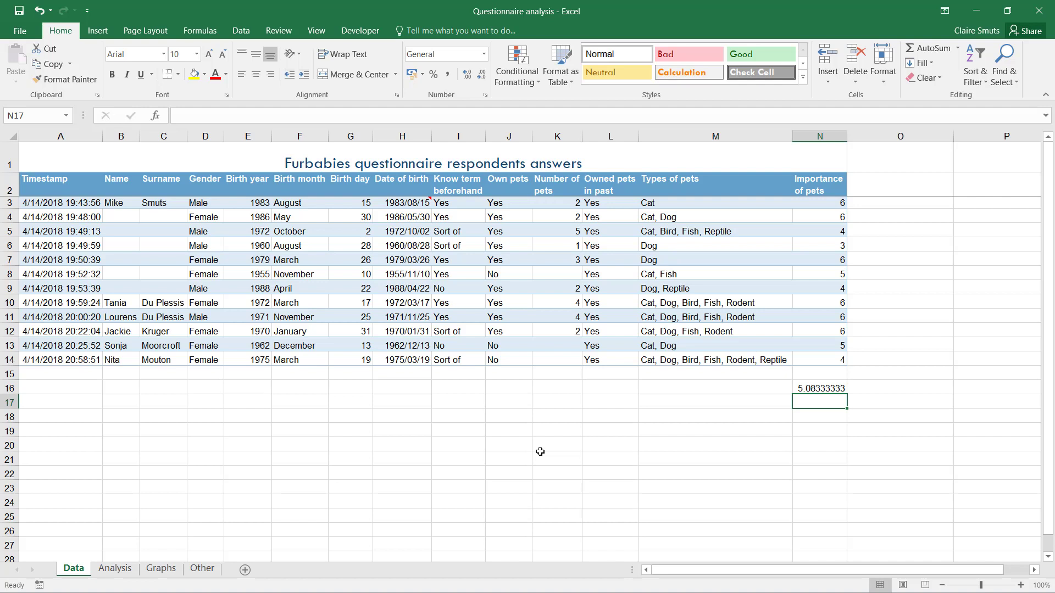
double_click(546, 391)
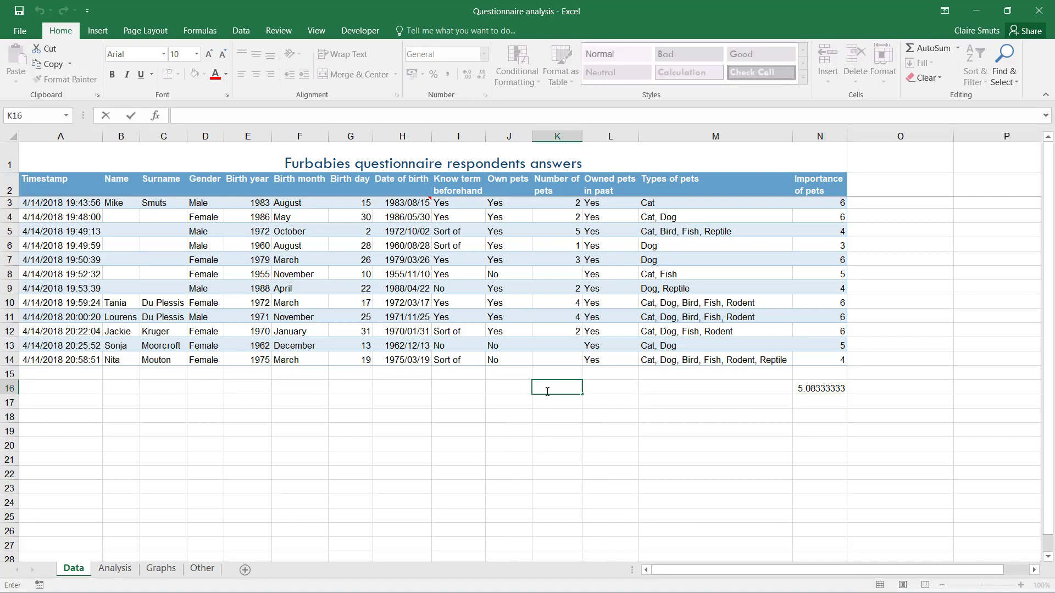
text(=vlookup)
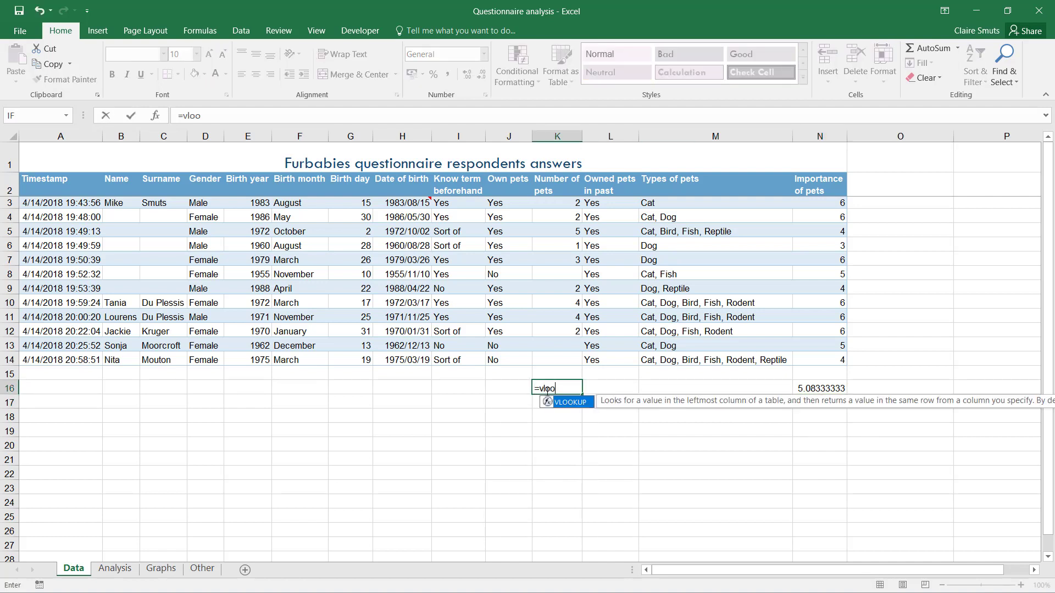
key(Tab)
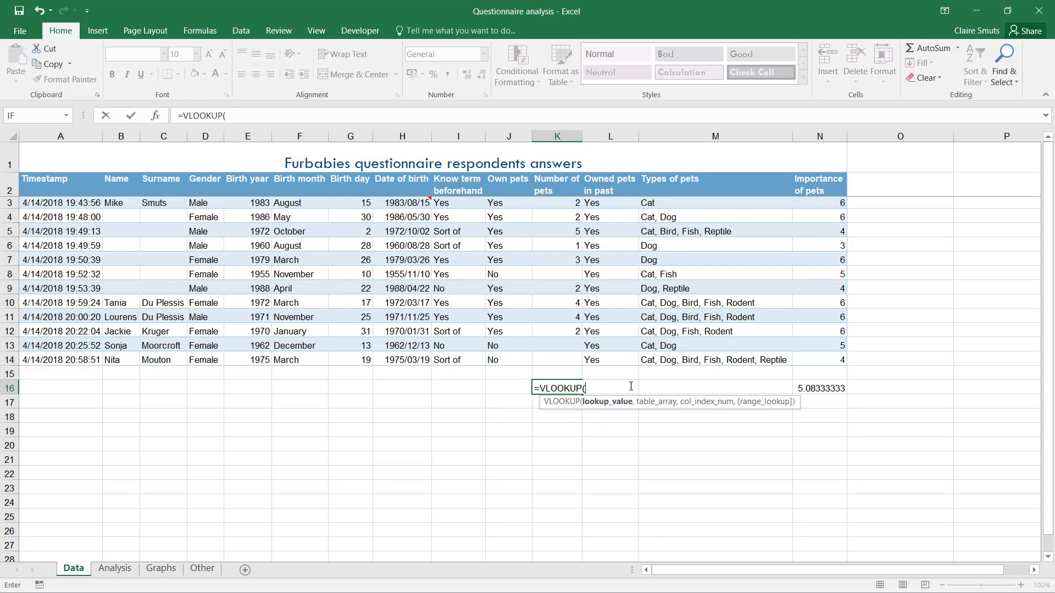
click(156, 117)
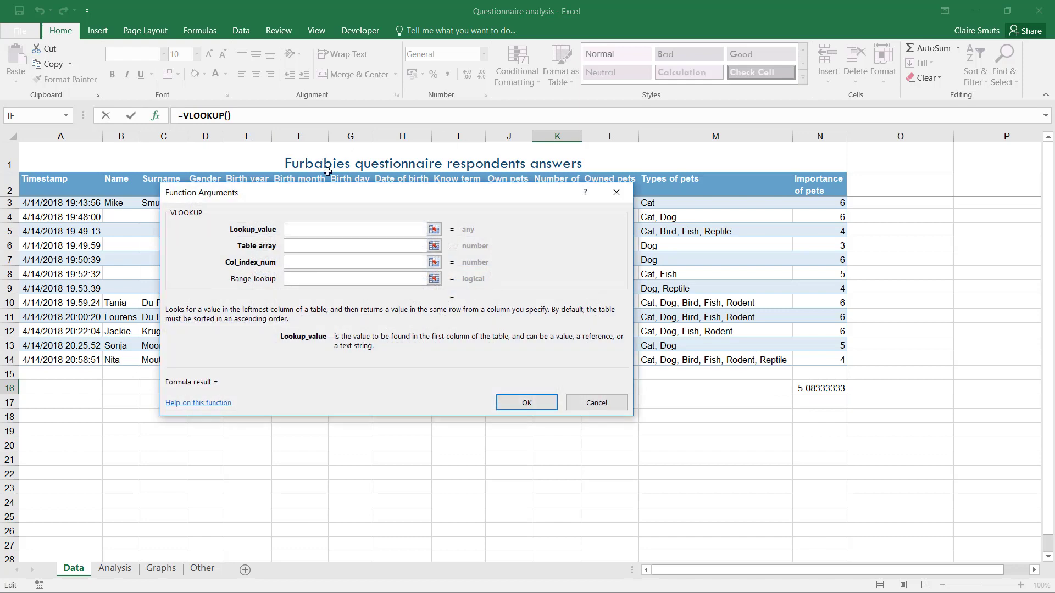
drag(355, 192, 363, 301)
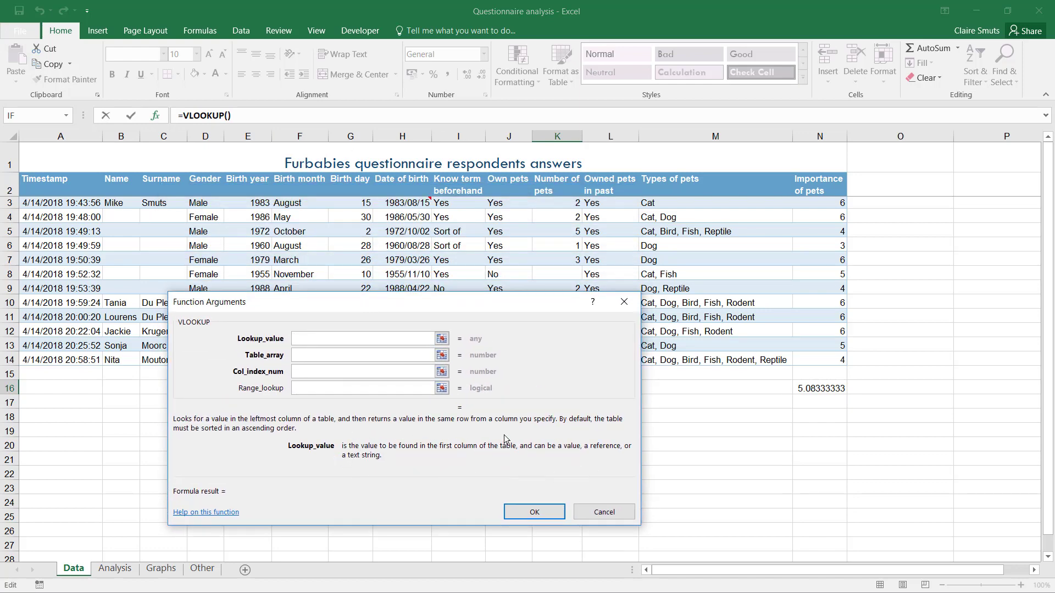
click(318, 355)
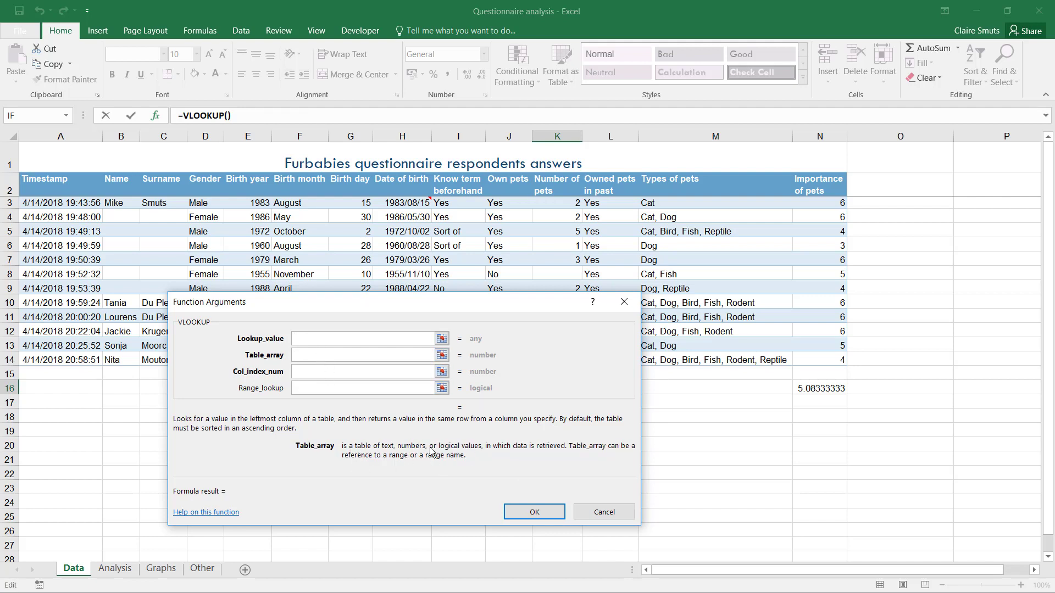
click(319, 376)
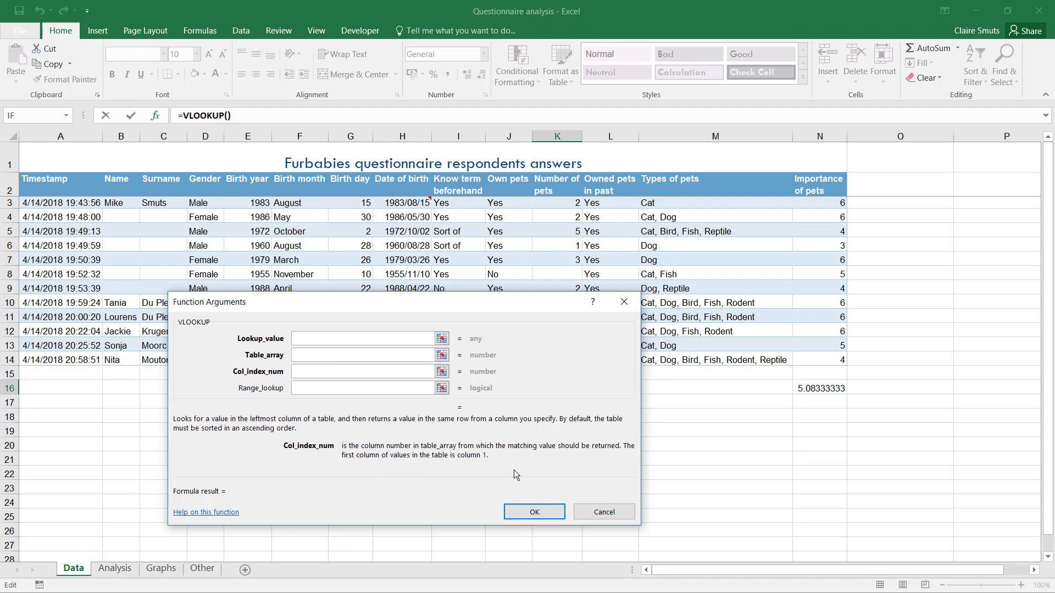
click(313, 389)
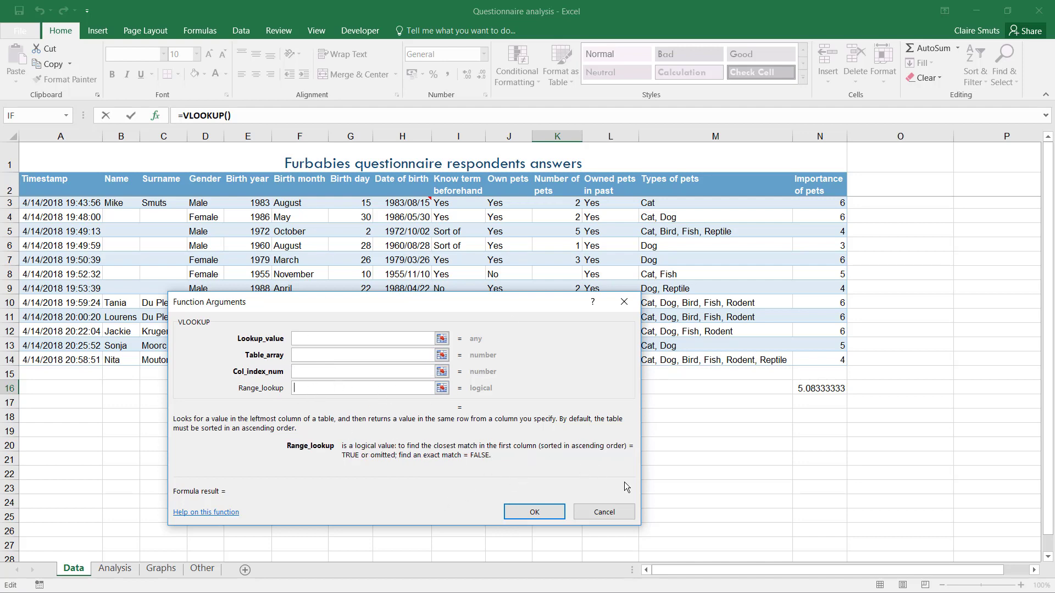
click(624, 513)
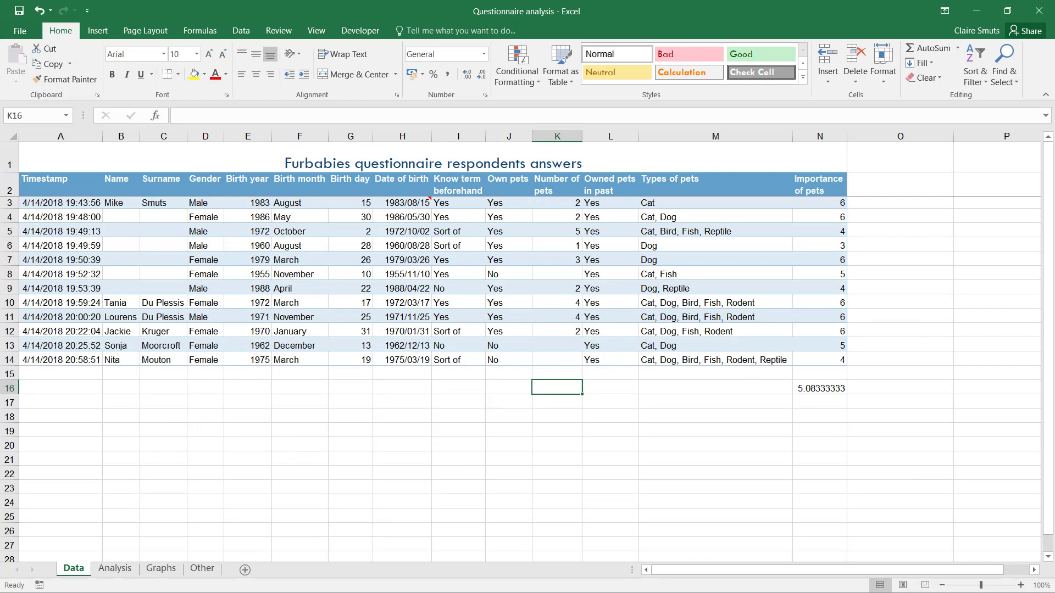
In the guidelines PDF, scroll up to page 22's function-level table and briefly highlight Countif.
click(299, 387)
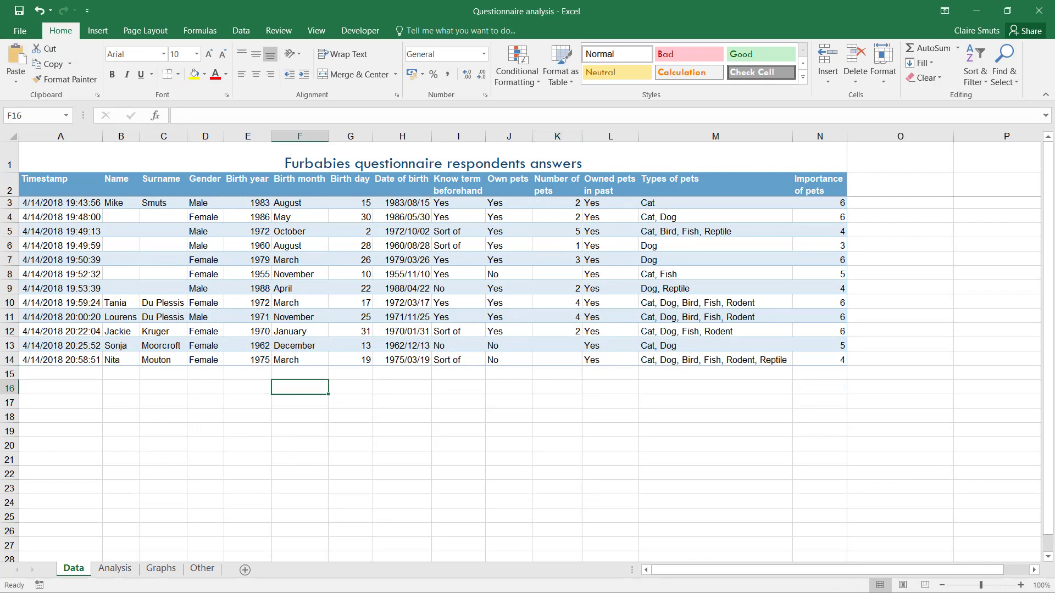
key(alt+Tab)
scroll(518, 429, up, 5)
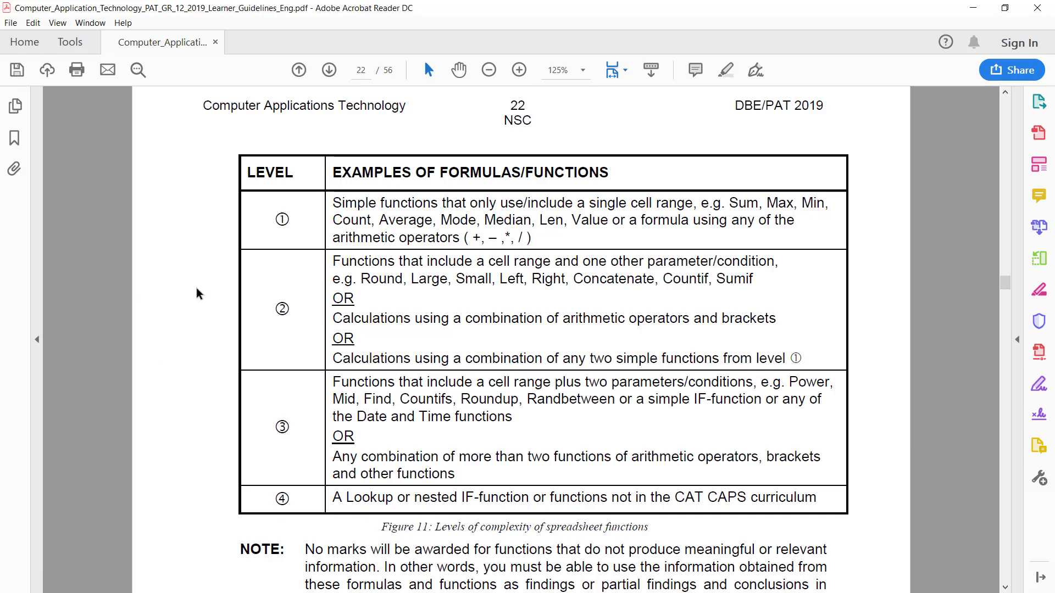
drag(663, 278, 713, 282)
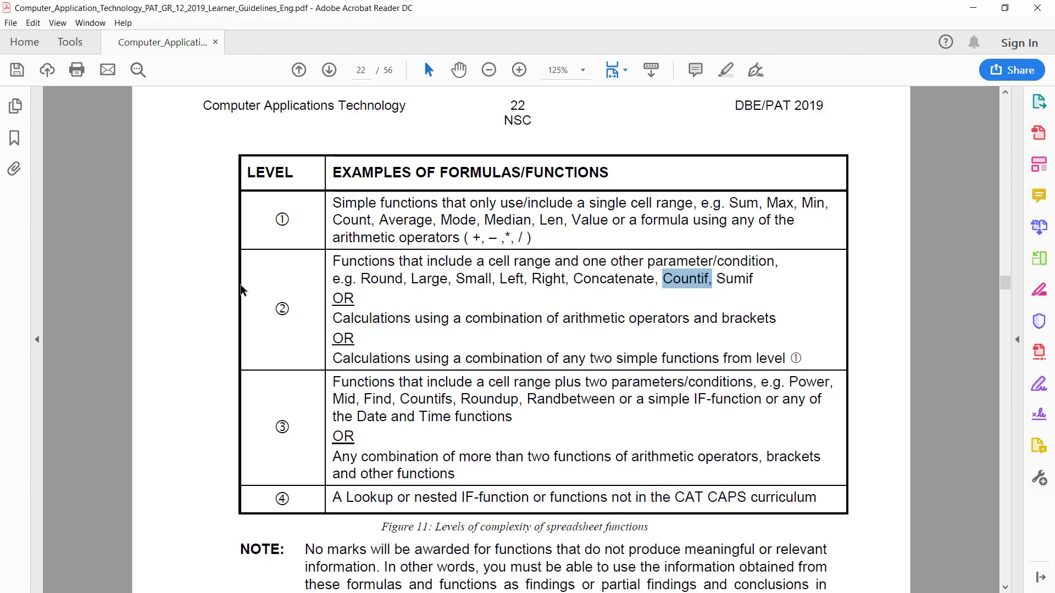
click(409, 258)
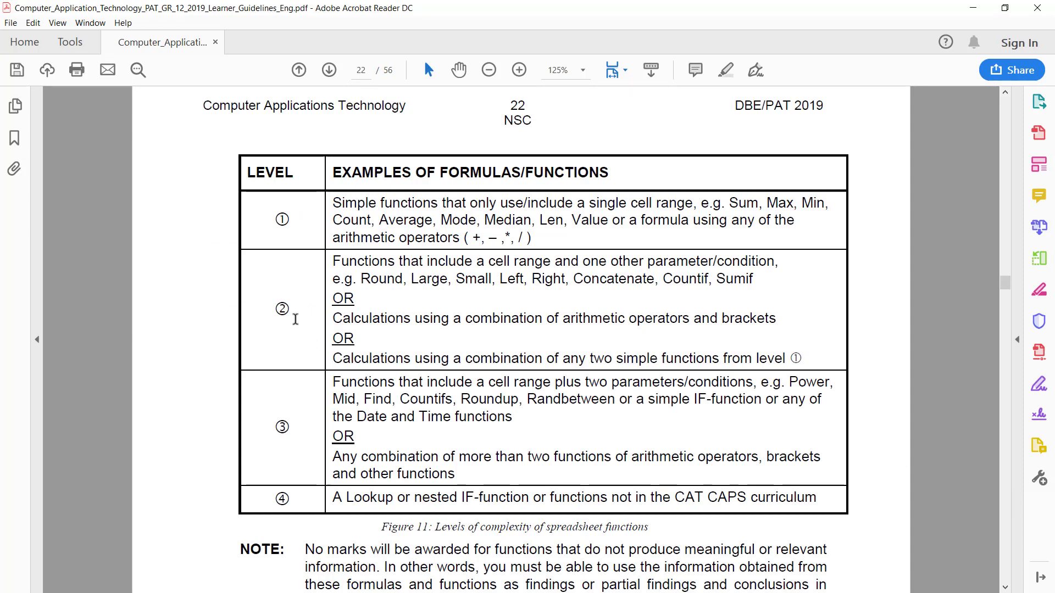
Highlight parts of the Level 2 description and the Round through Concatenate examples.
click(333, 259)
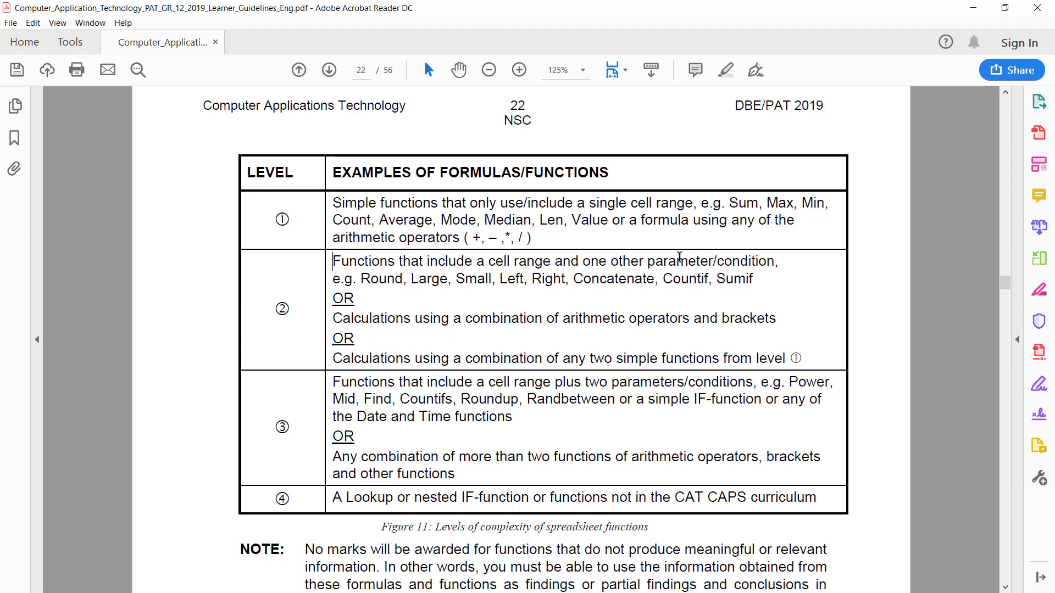
drag(653, 262, 774, 267)
double_click(370, 279)
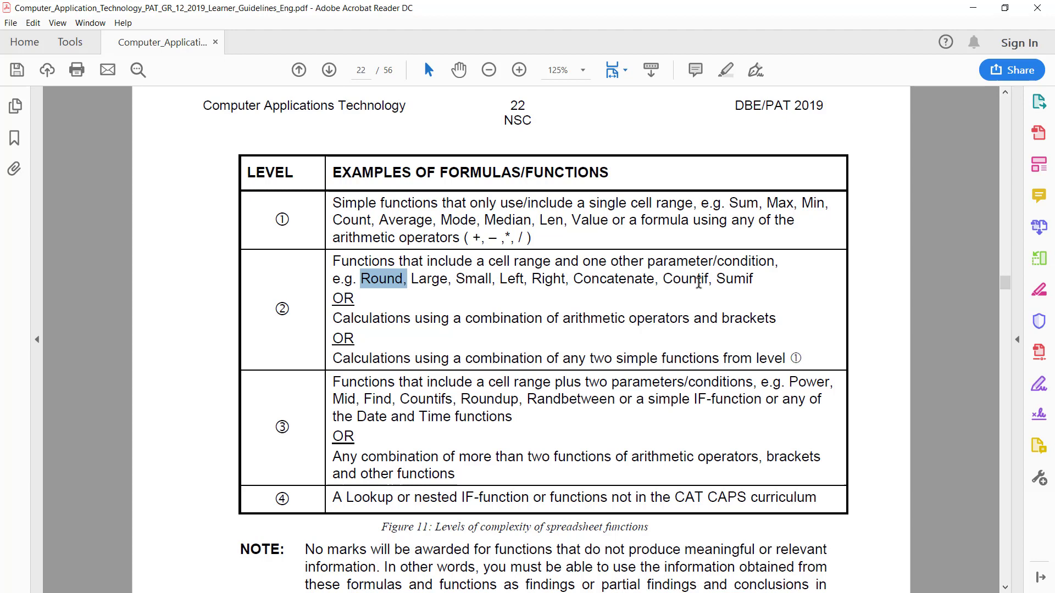
drag(411, 278, 658, 276)
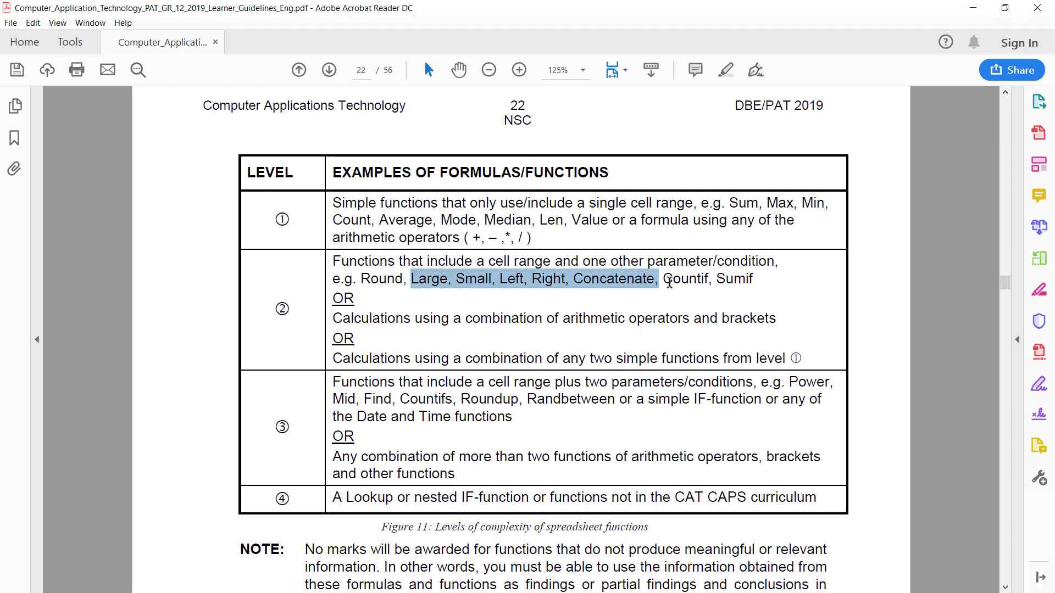
Select Countif among the Level 2 examples, then return to the Excel workbook.
double_click(672, 279)
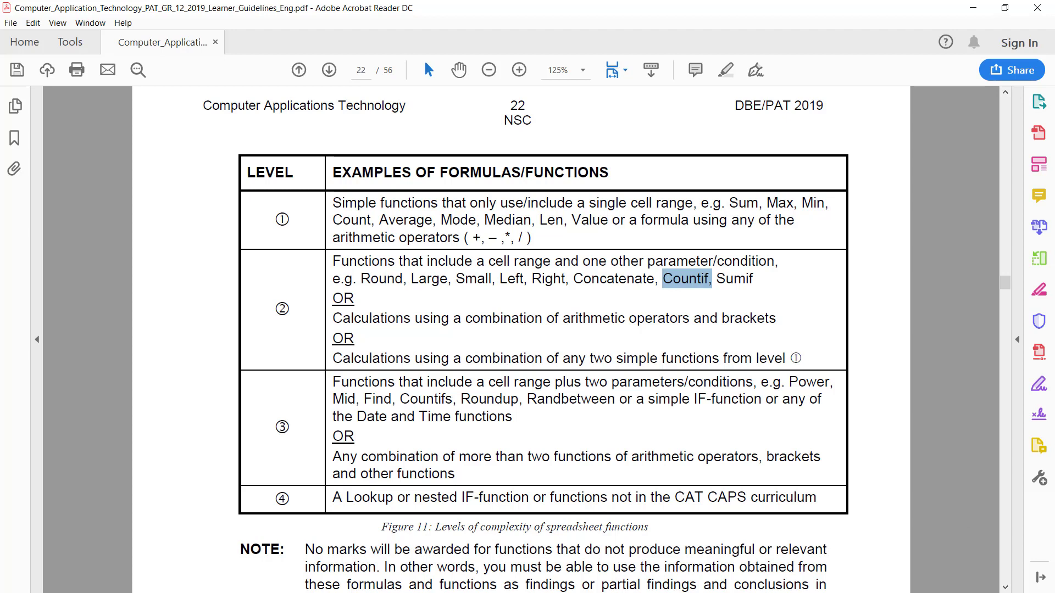
double_click(742, 279)
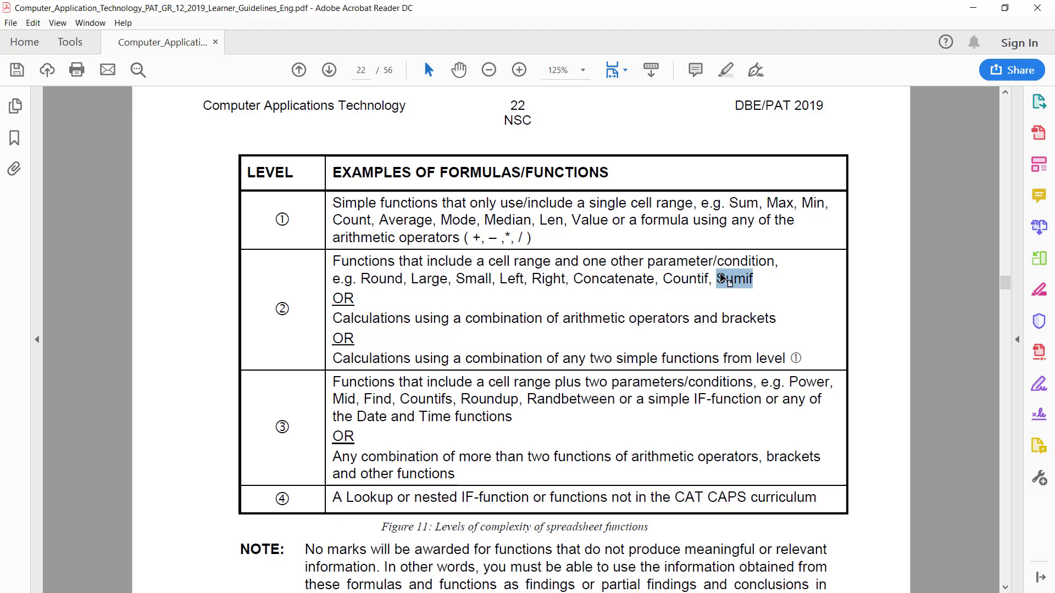
click(717, 279)
double_click(696, 280)
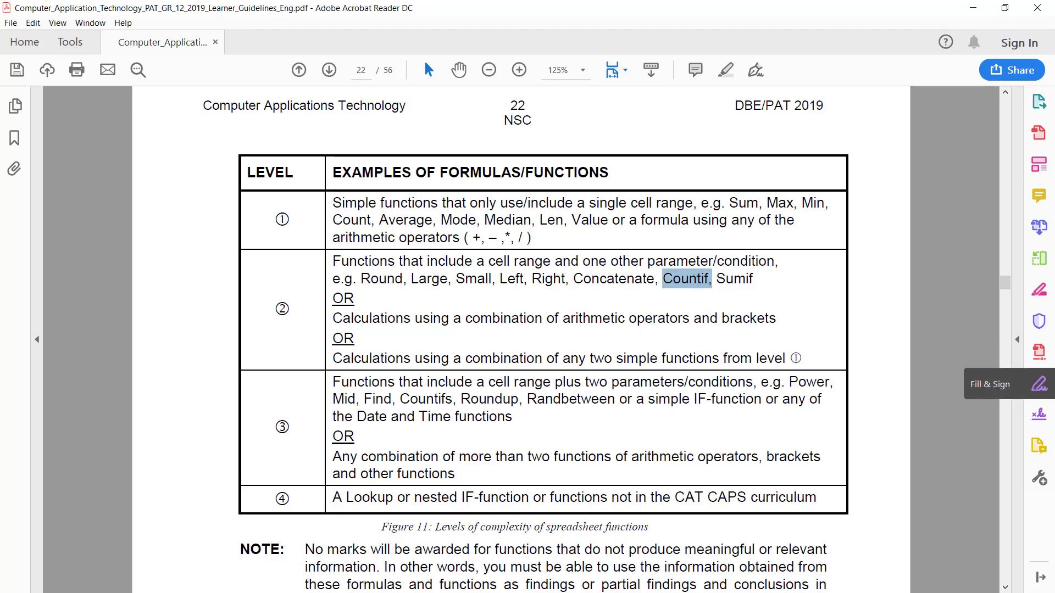
key(alt+Tab)
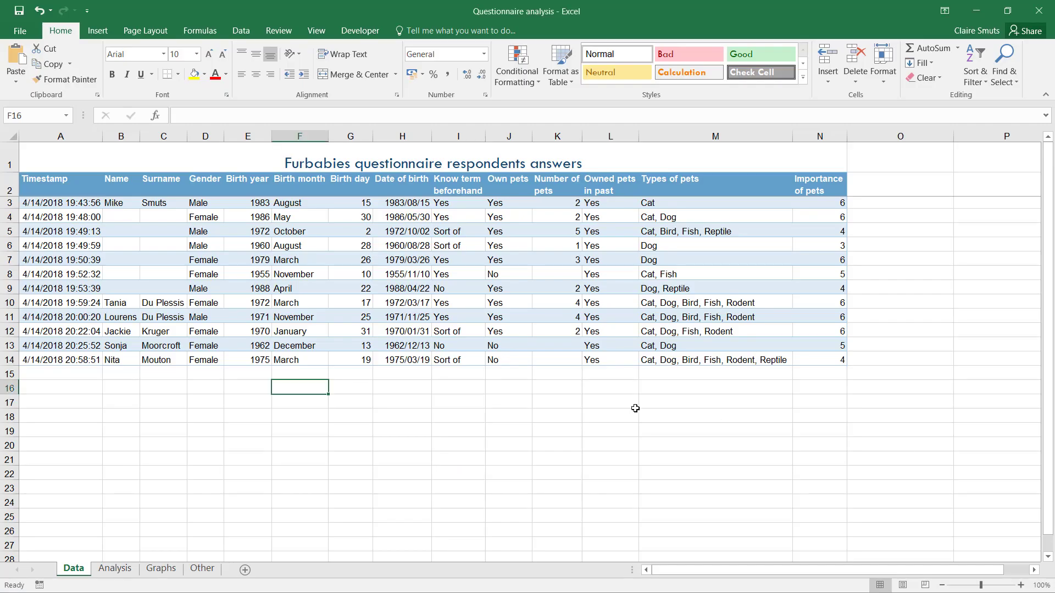
Select the Types of pets answers M3:M14 below which the count will go.
click(598, 434)
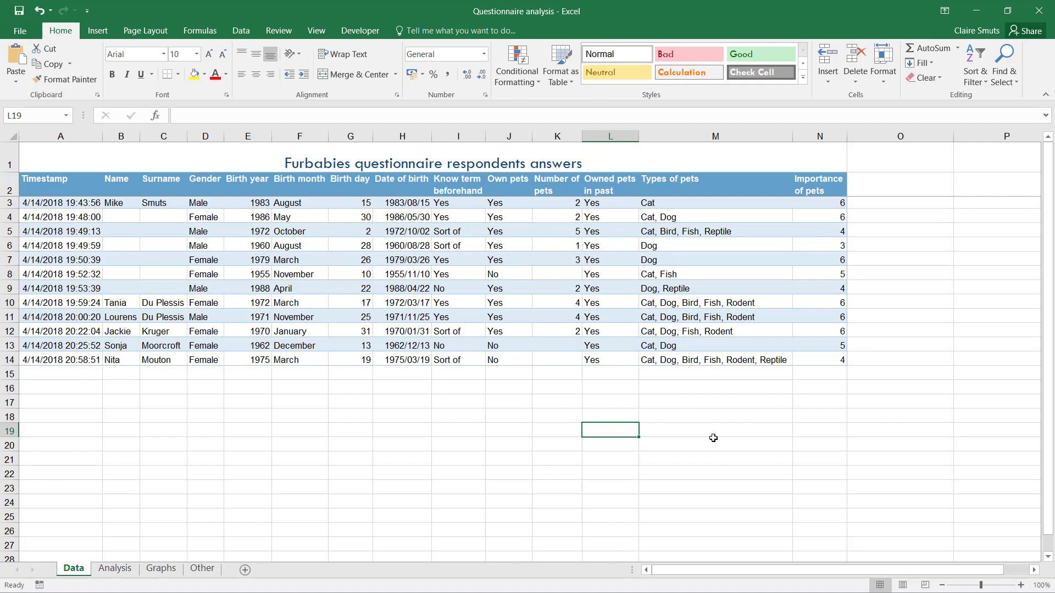
click(685, 423)
click(684, 395)
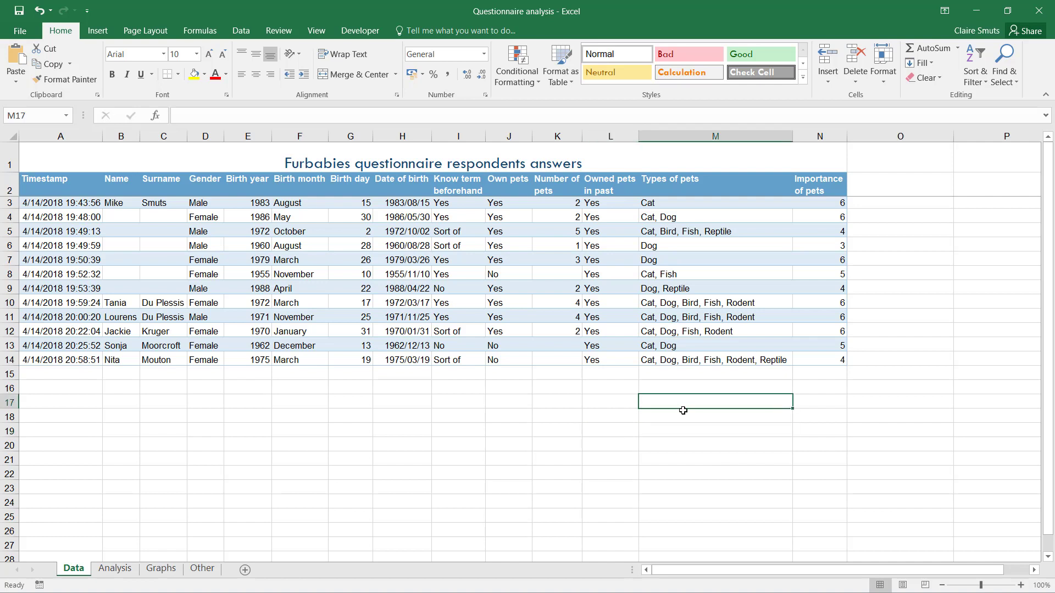
click(646, 204)
drag(648, 211, 684, 361)
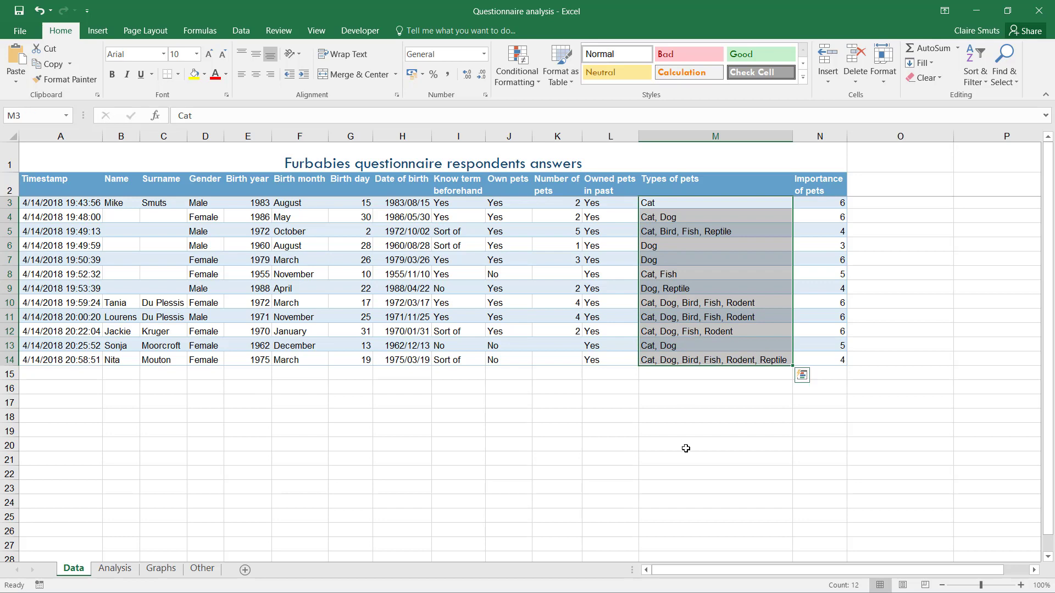
Enter =COUNTIF(M3:M14,"dog") in cell M16.
click(686, 388)
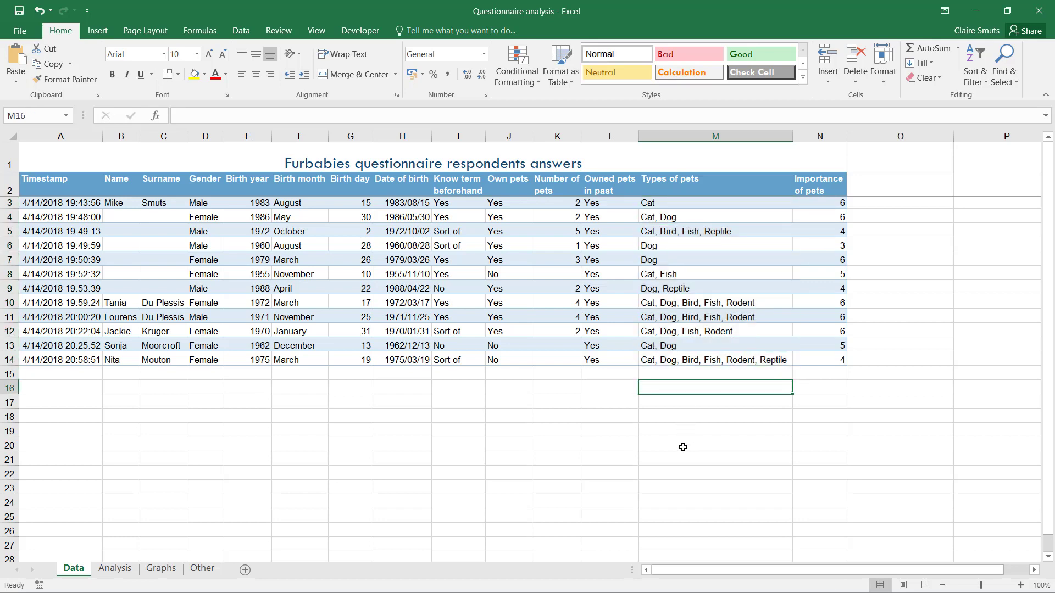
text(=)
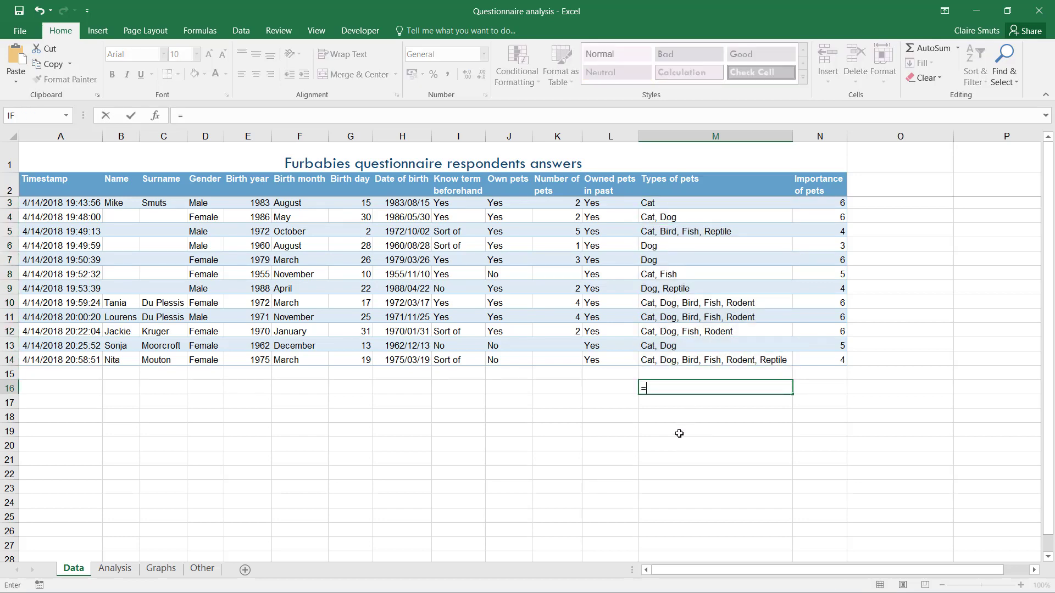
text(countif)
key(Tab)
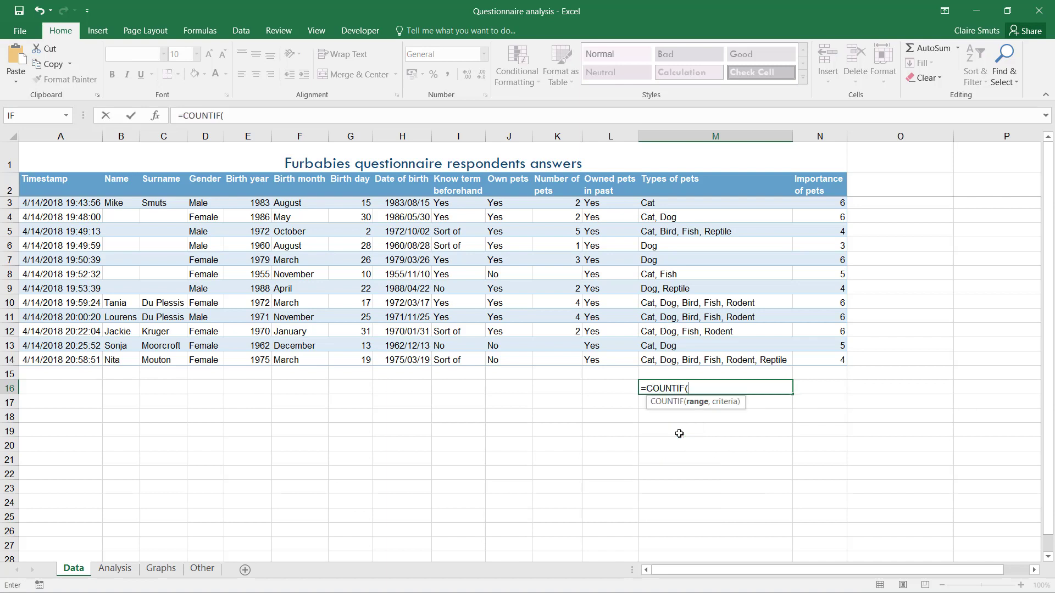
drag(703, 205, 706, 367)
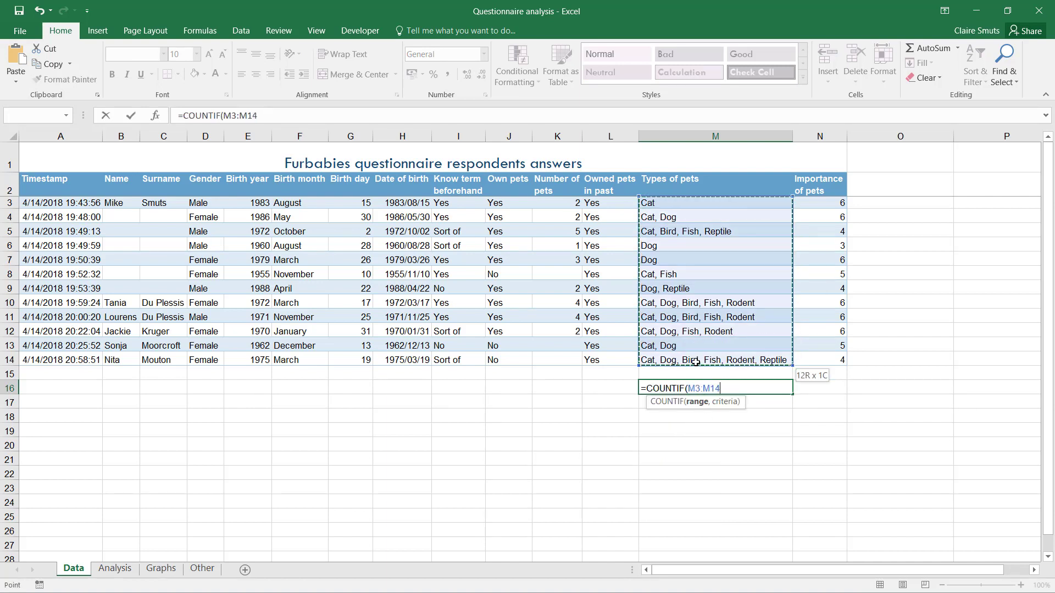
text(,)
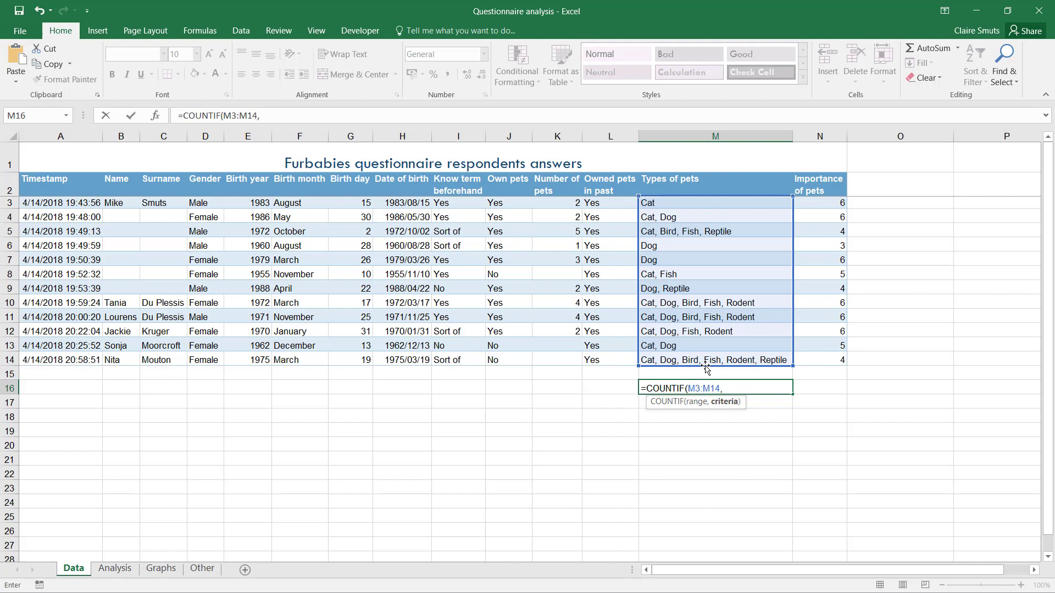
text("dog"))
key(Return)
Compare M16's result of 2 with pet lists containing Dog, then change the criteria to "*dog*".
click(712, 388)
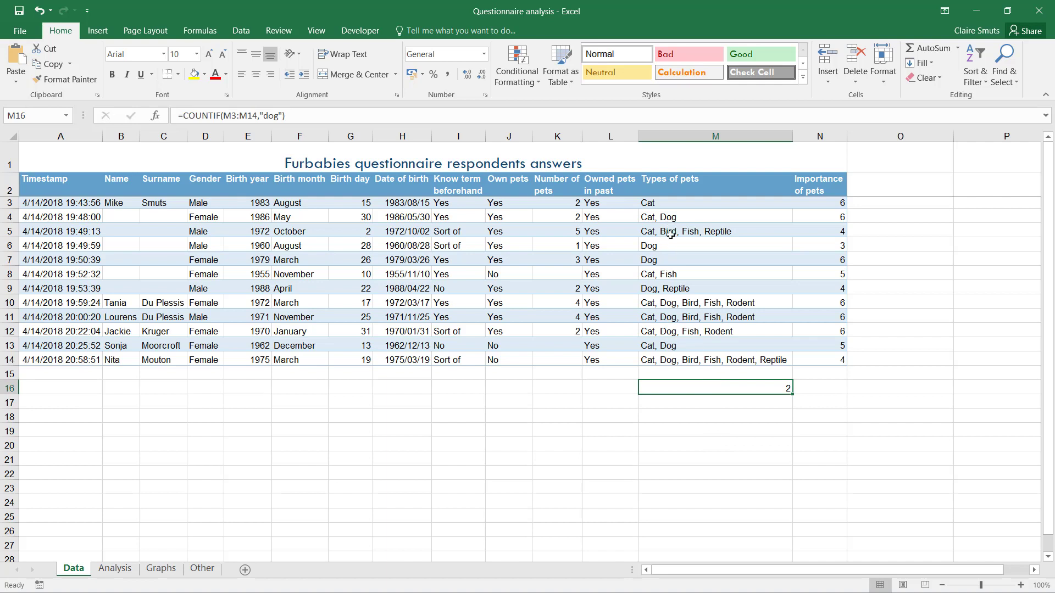
drag(668, 246, 703, 263)
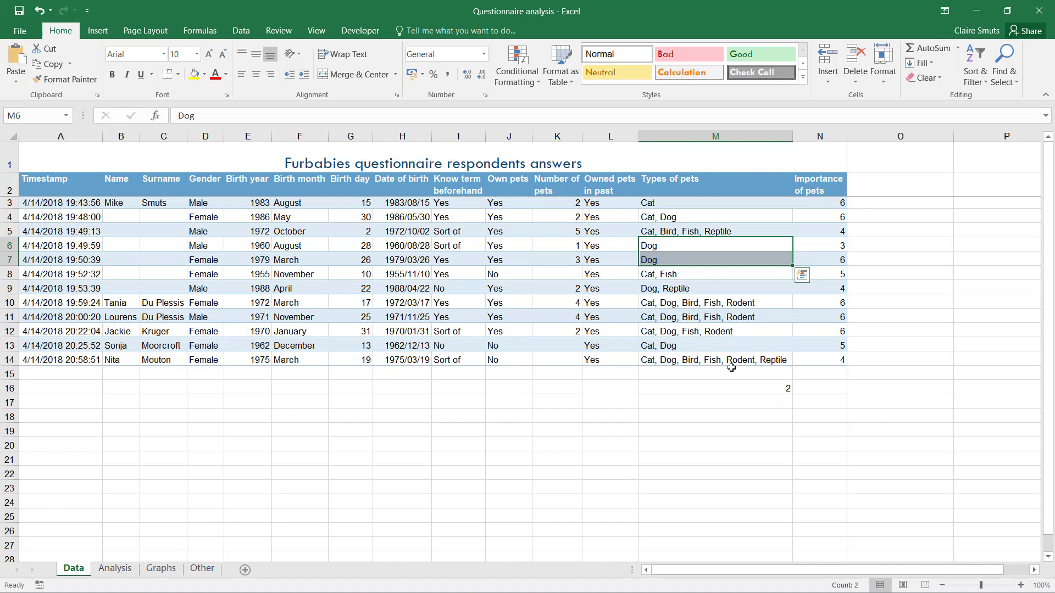
click(754, 388)
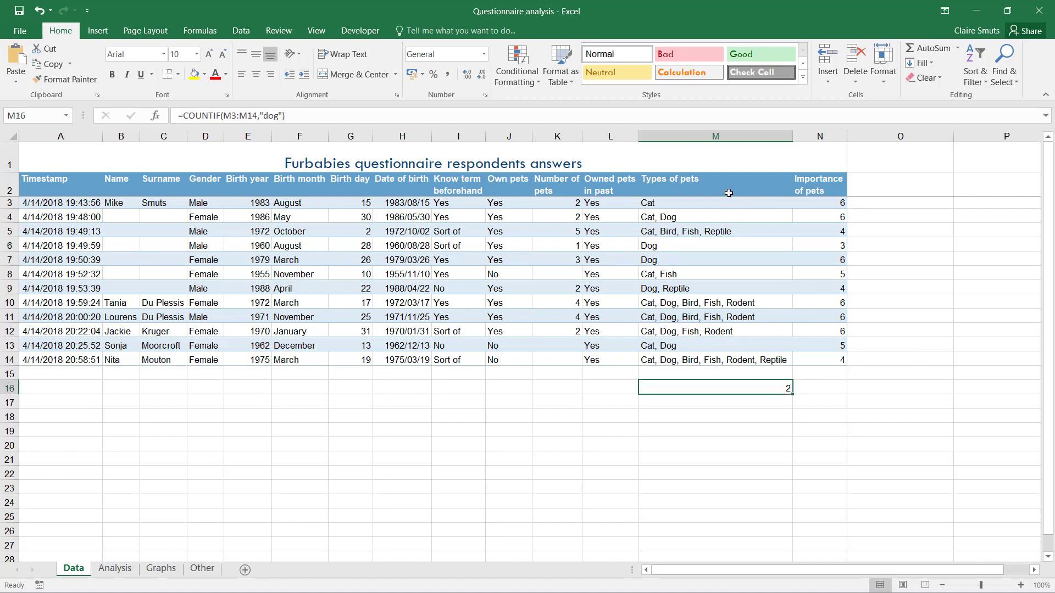
double_click(668, 303)
double_click(669, 303)
double_click(663, 318)
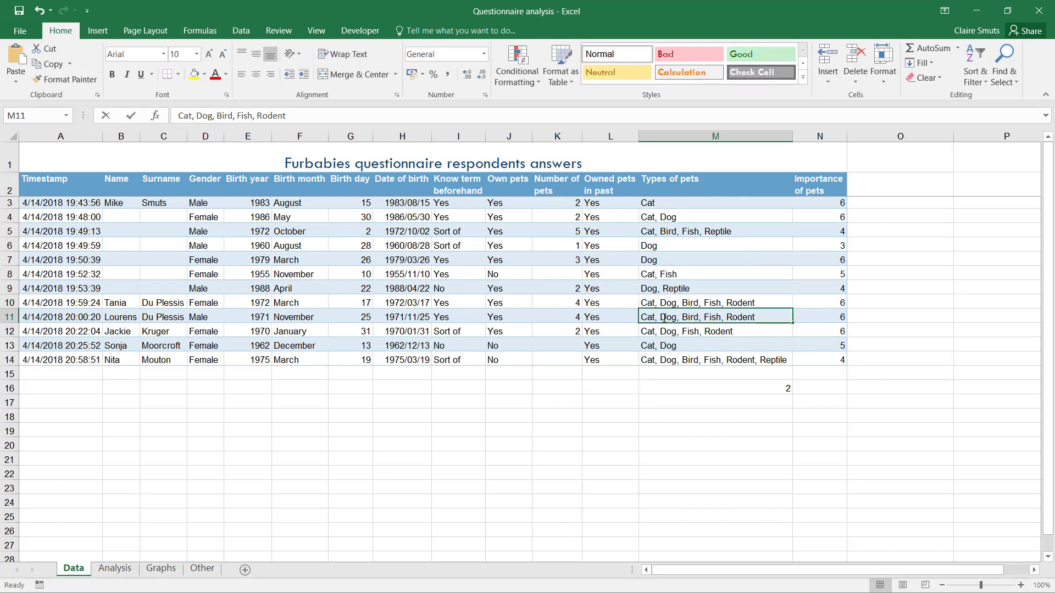
double_click(663, 318)
click(714, 388)
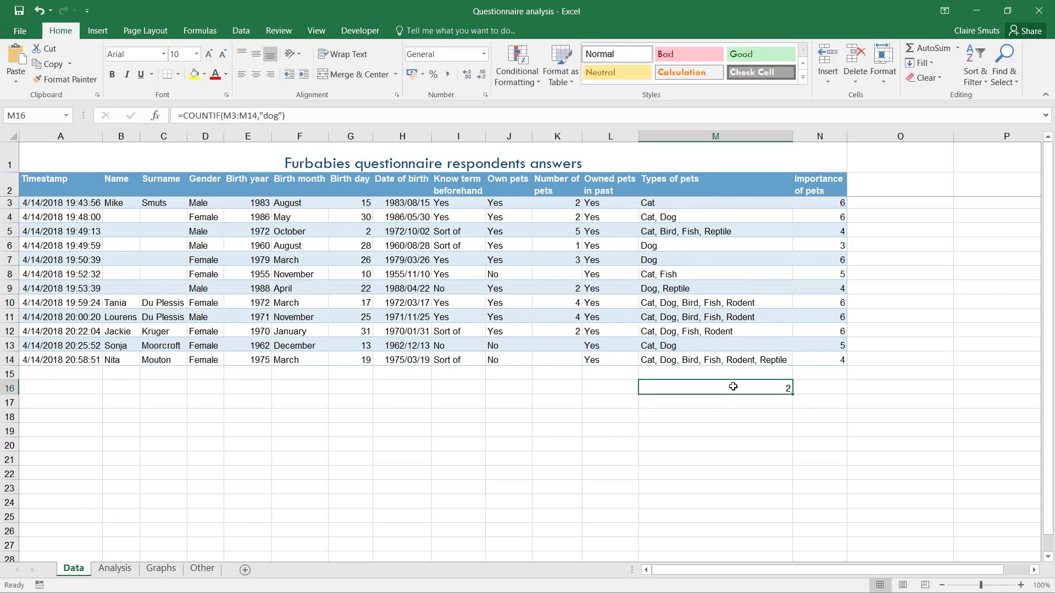
double_click(734, 387)
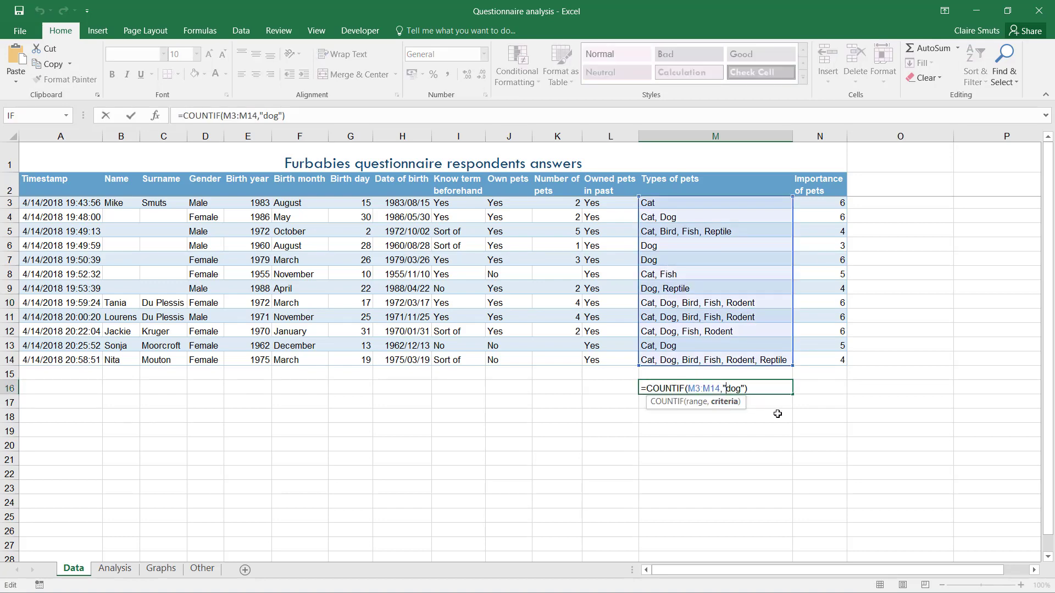
text(*dog*)
Commit the wildcard COUNTIF so M16 shows 9, then review the Dog, Cat, Bird labels and heading.
drag(729, 389, 745, 394)
key(Return)
click(779, 388)
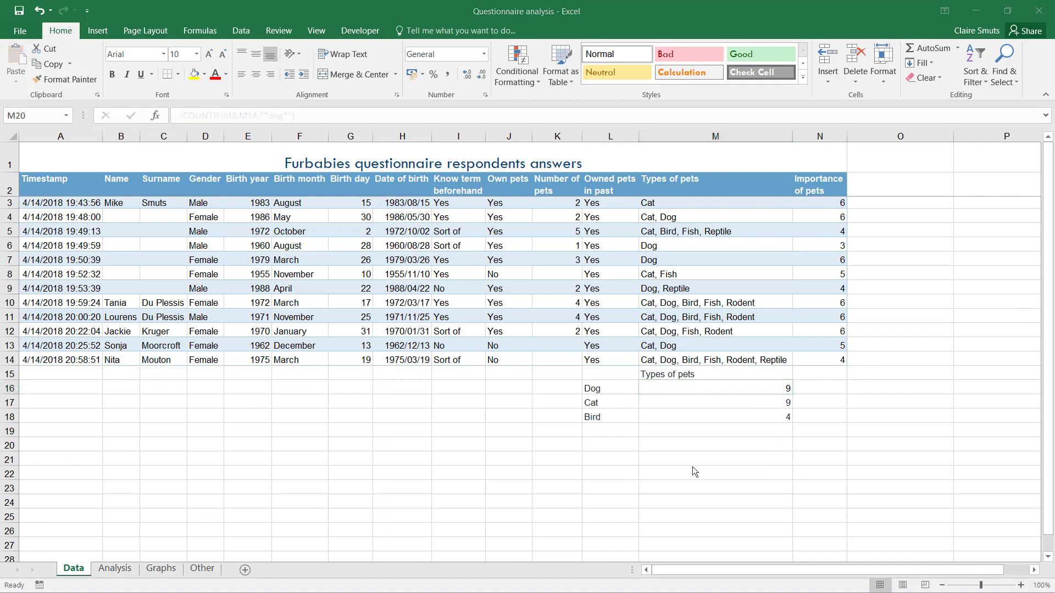
click(618, 396)
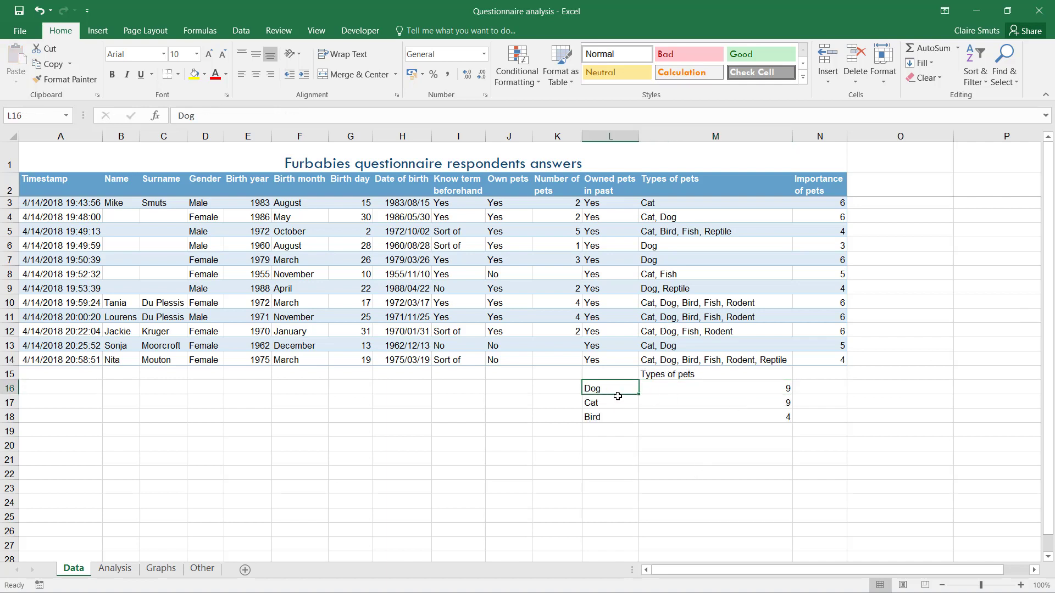
drag(617, 396, 610, 432)
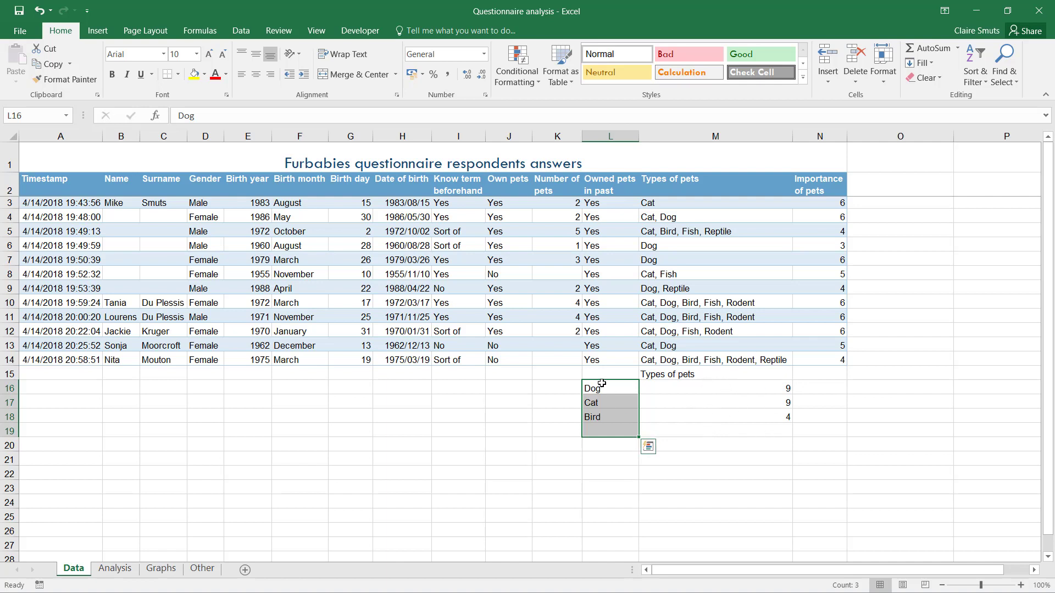
click(672, 376)
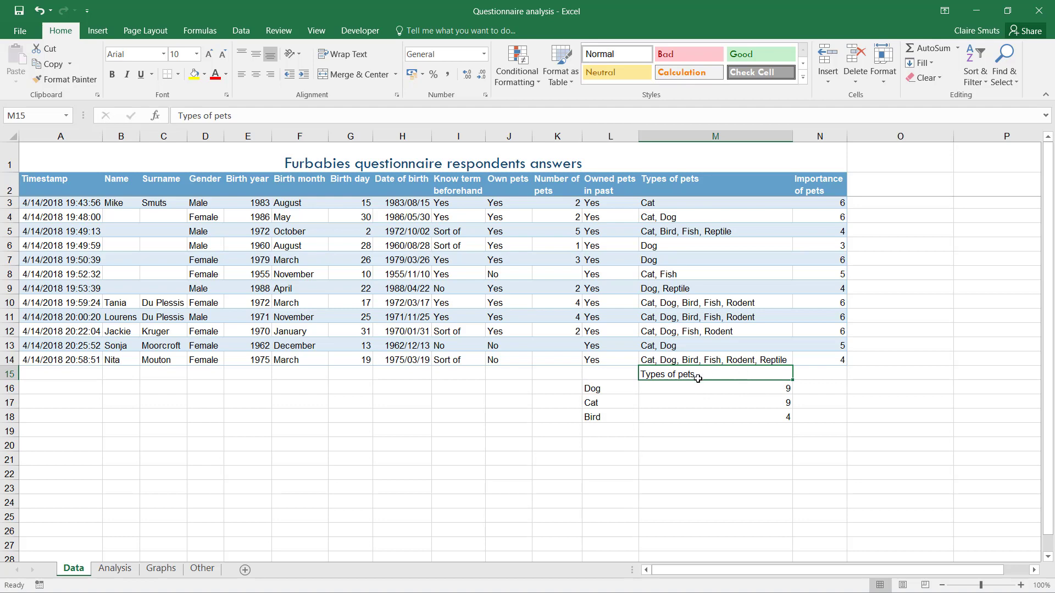
Copy the pet summary L15:M18 and paste it into cell D1 of the Analysis sheet.
drag(698, 379, 610, 420)
right_click(624, 401)
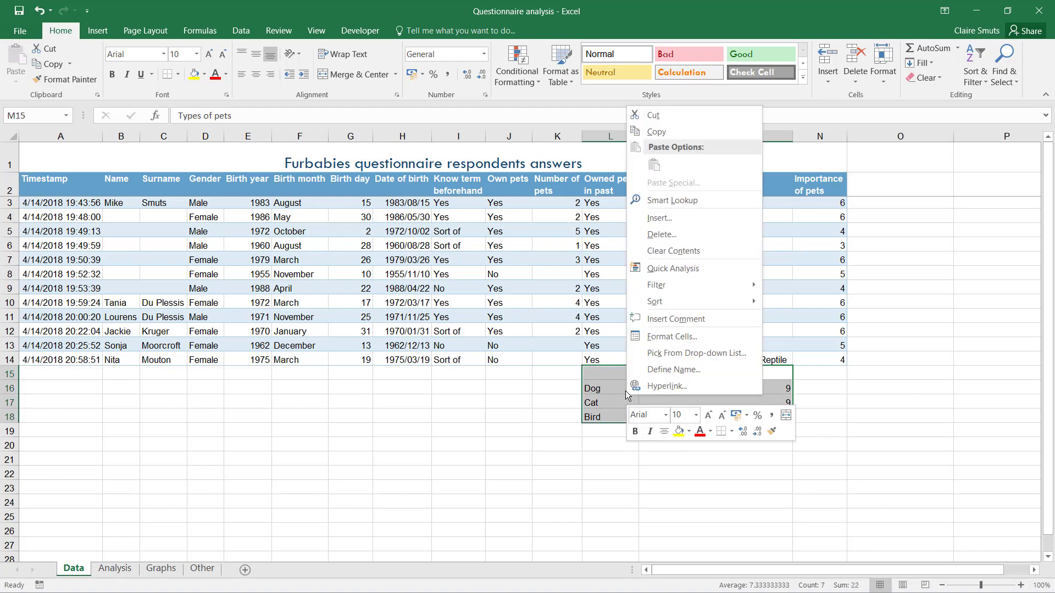
click(692, 134)
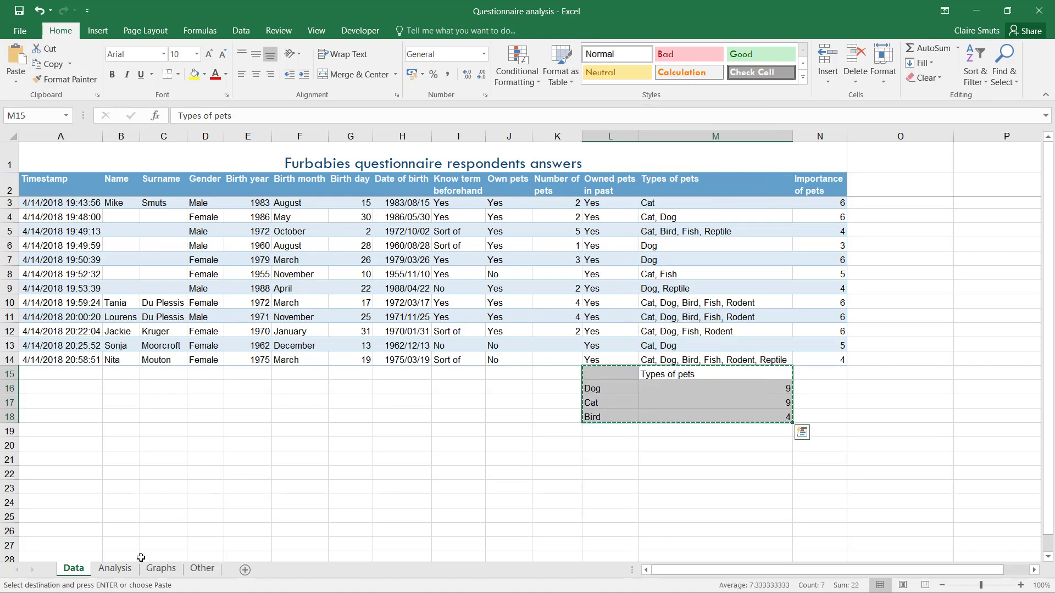
click(115, 568)
click(169, 150)
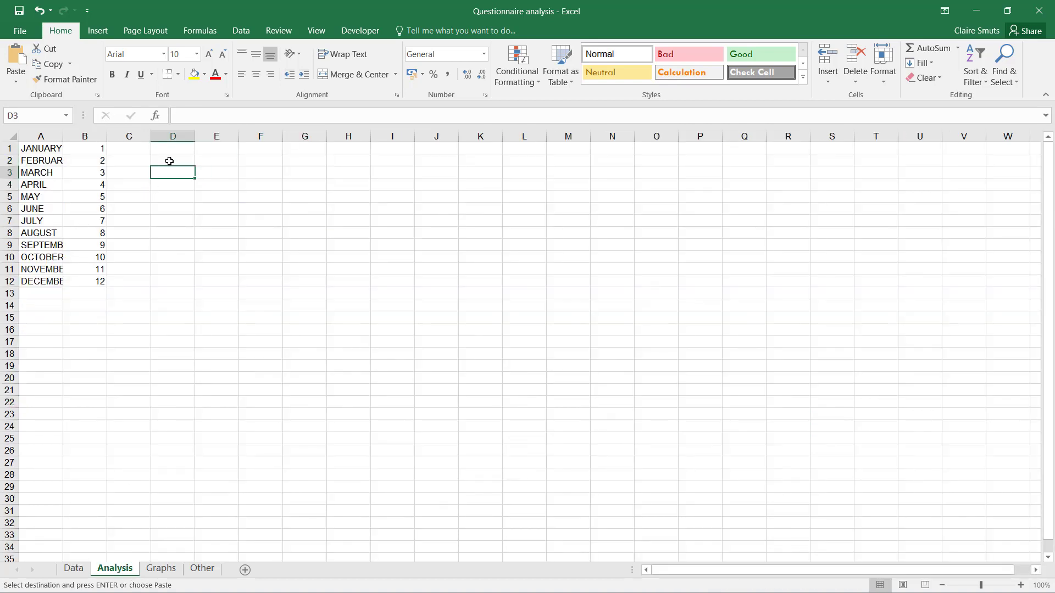
right_click(172, 151)
click(201, 211)
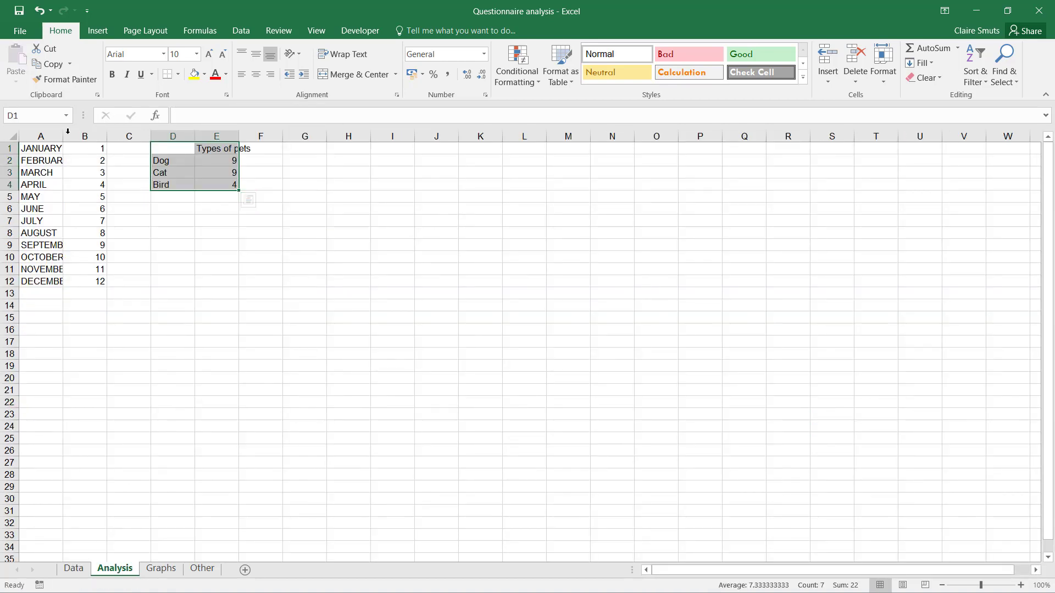
click(227, 279)
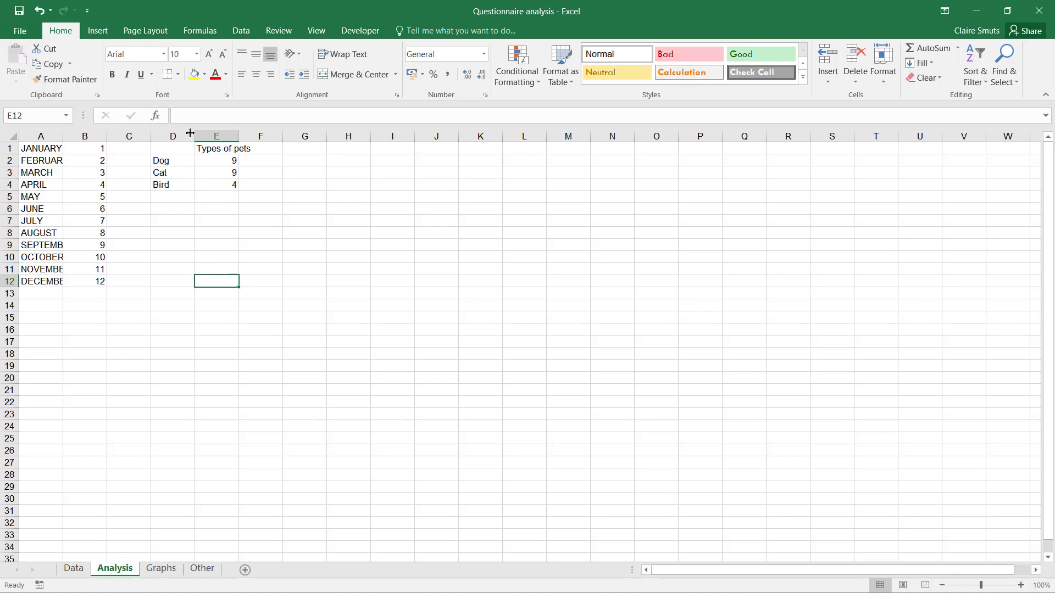
Widen column A to fit the month names and compare the pasted summary with the Data sheet.
drag(60, 136, 79, 136)
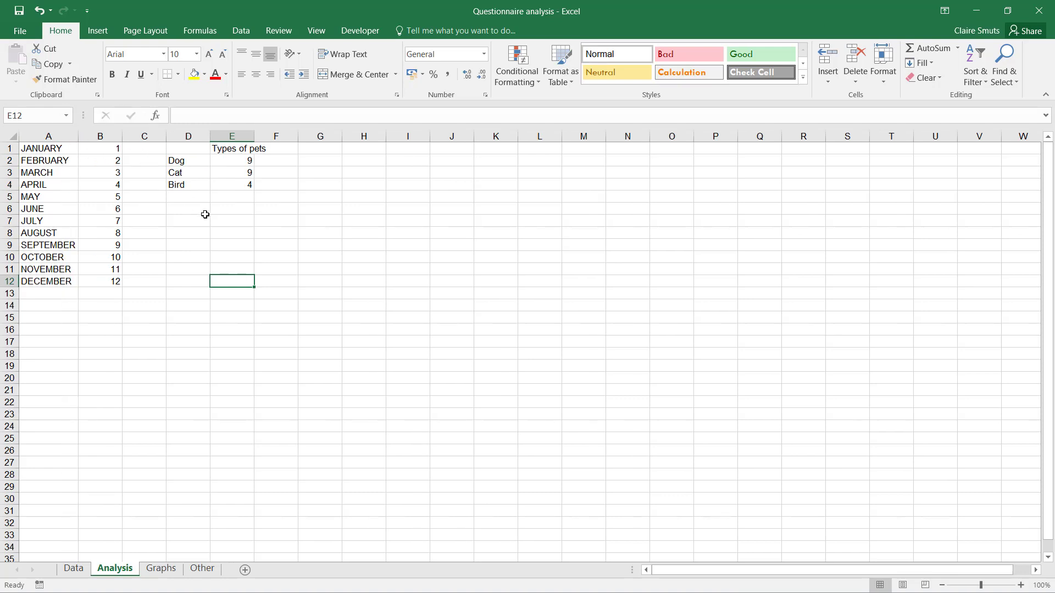
drag(180, 152, 223, 180)
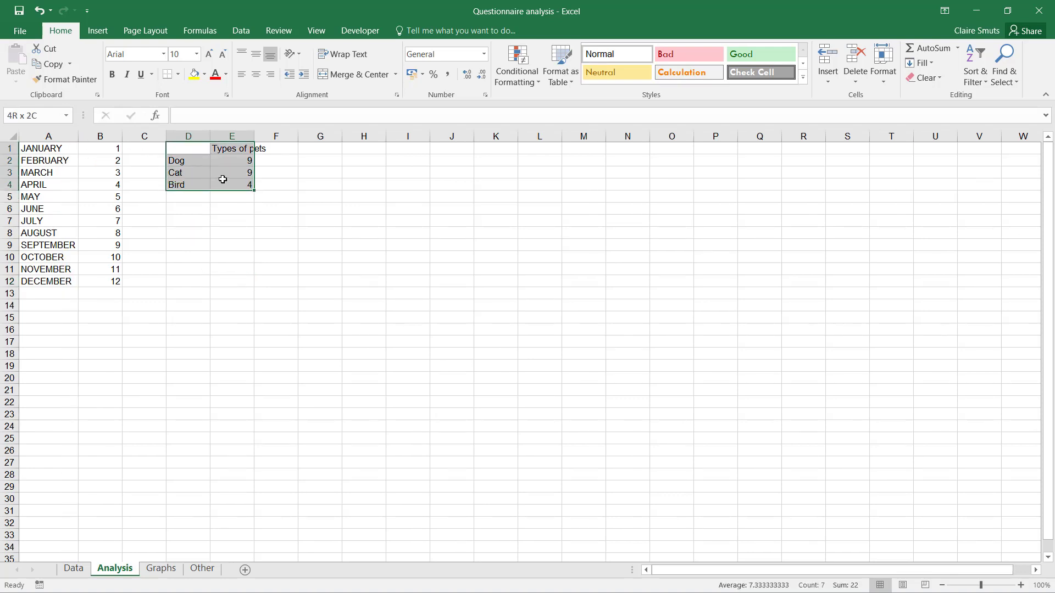
click(74, 568)
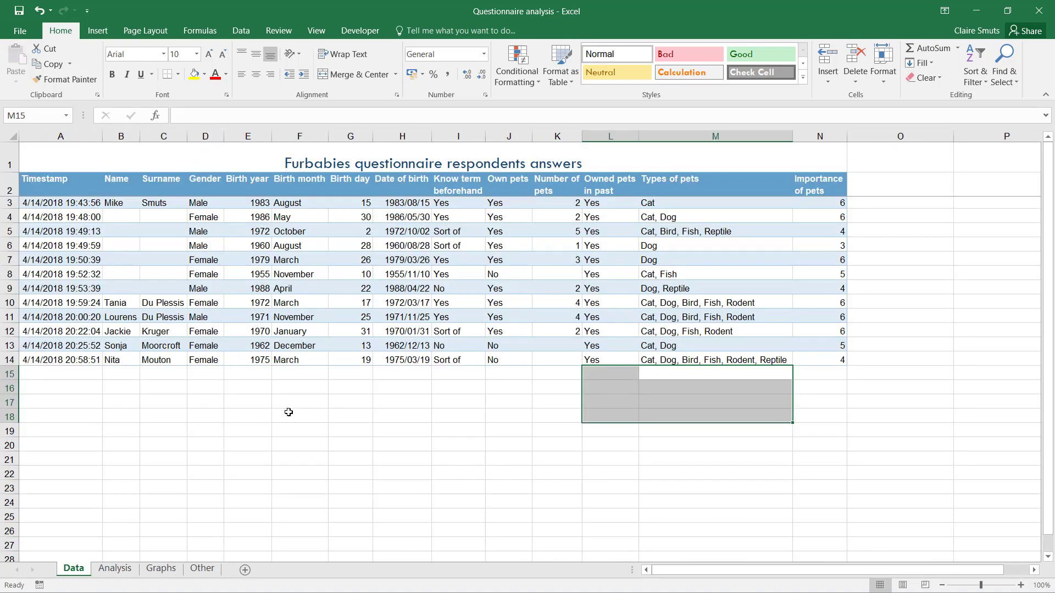
click(114, 569)
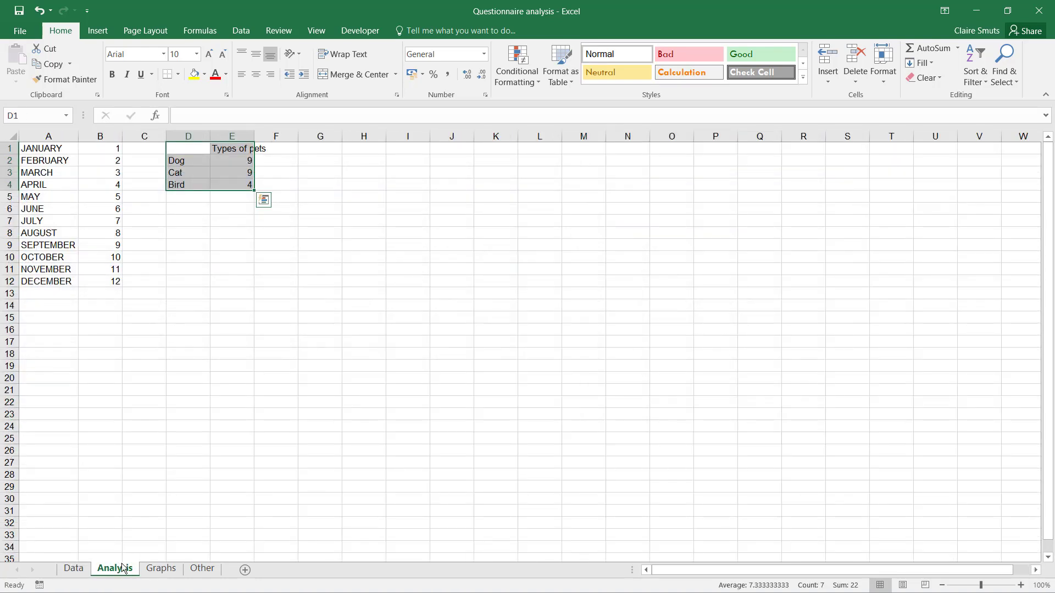
click(70, 568)
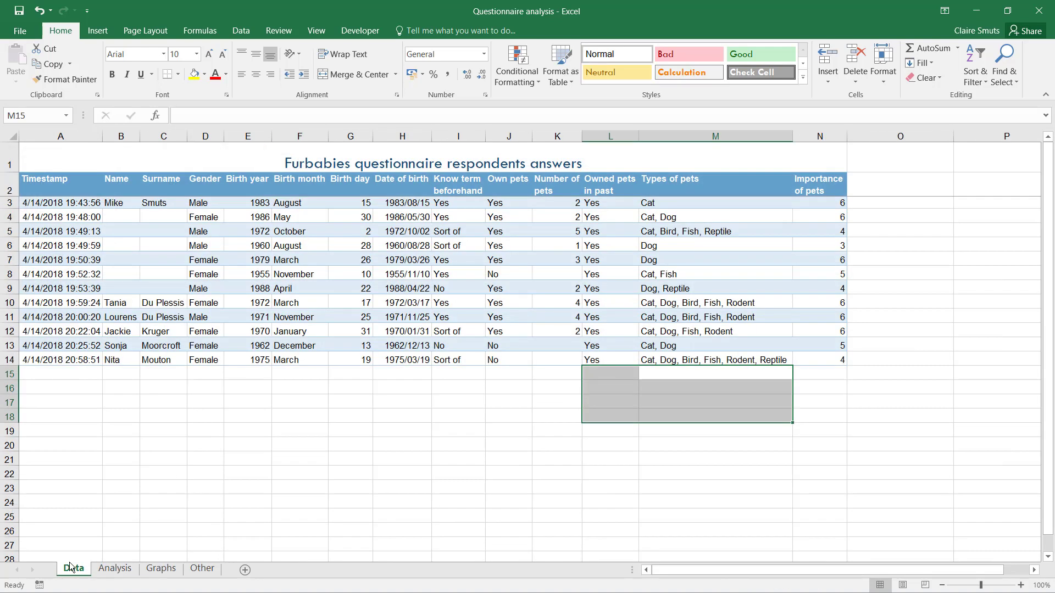
click(114, 568)
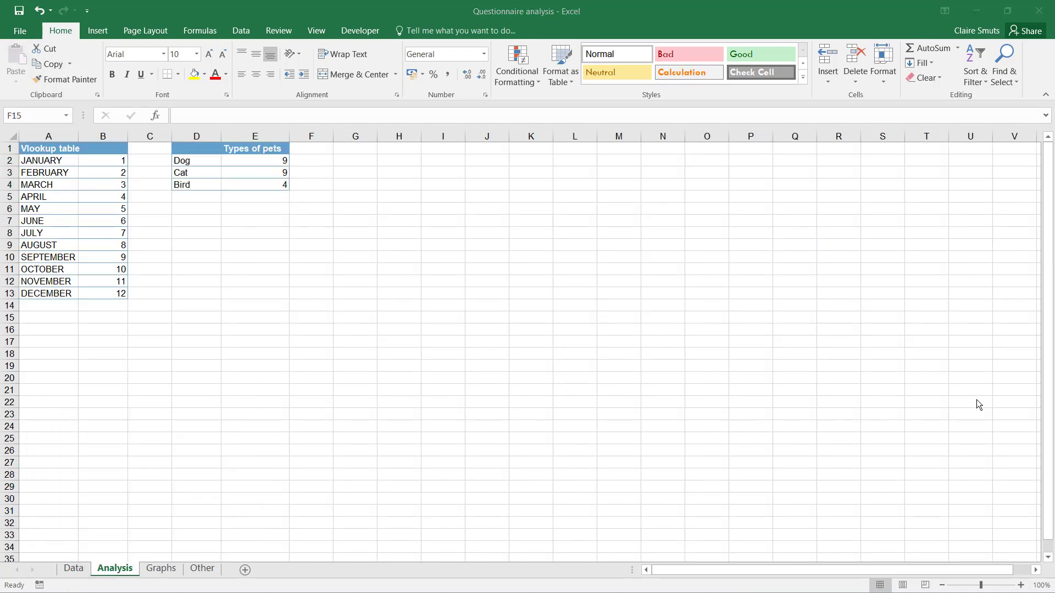
On the Data sheet, pick out individual Gender answers, including Male in rows 5, 6 and 9.
click(71, 569)
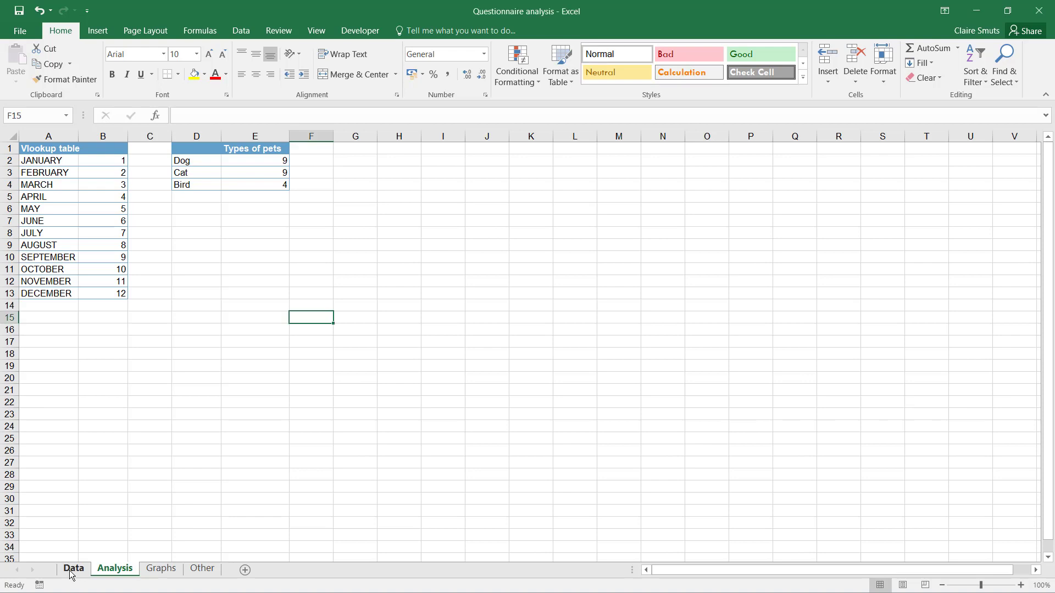
click(830, 513)
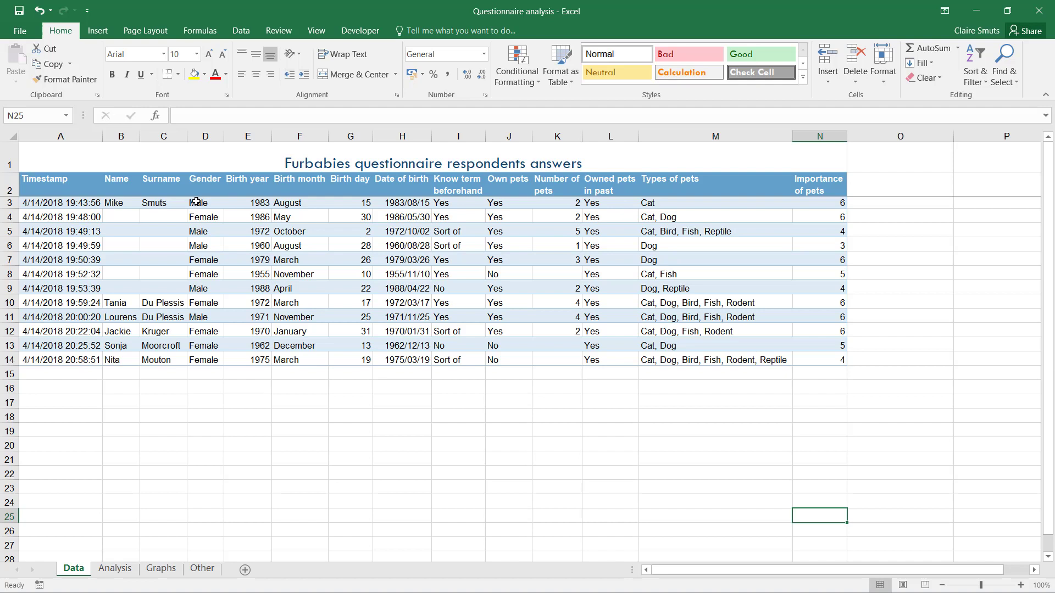
drag(197, 201, 204, 231)
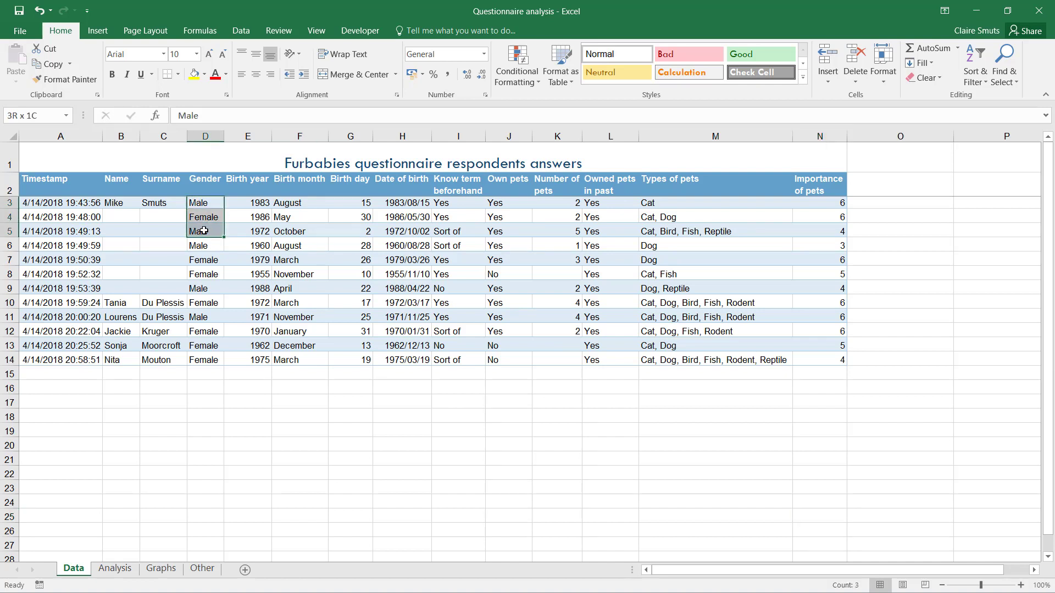
click(198, 204)
click(816, 205)
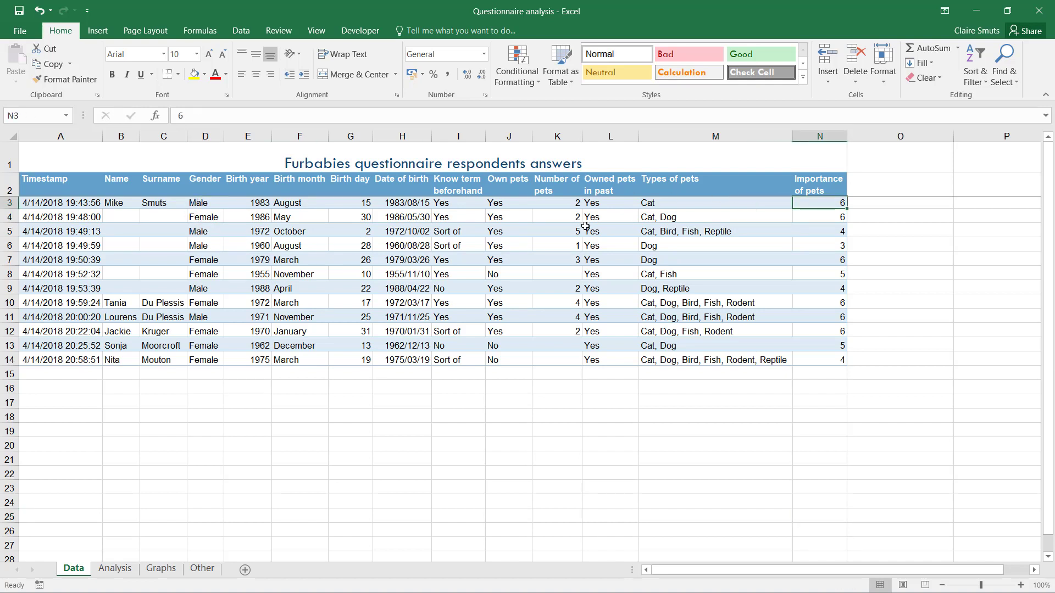
click(196, 204)
click(205, 233)
click(204, 245)
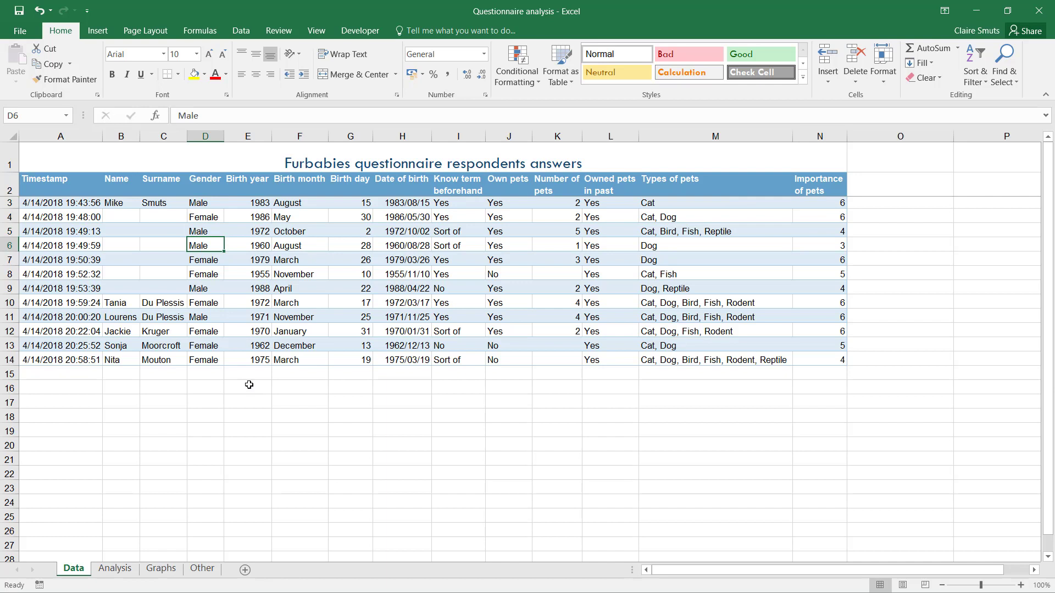
click(209, 290)
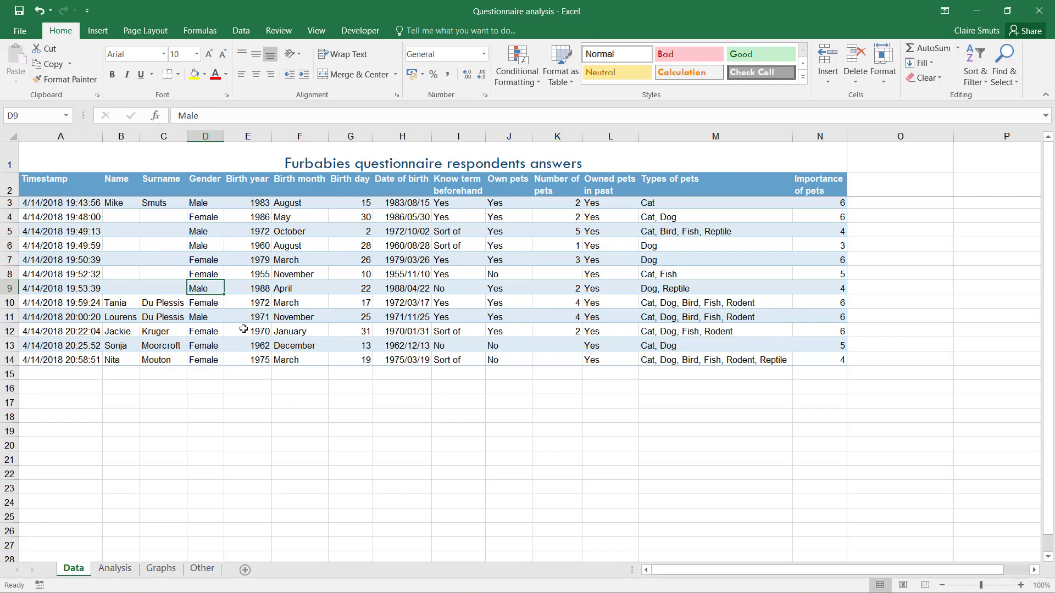
Select all Gender answers D3:D14, then point out Female in D4 and Male in D6.
drag(216, 201, 188, 343)
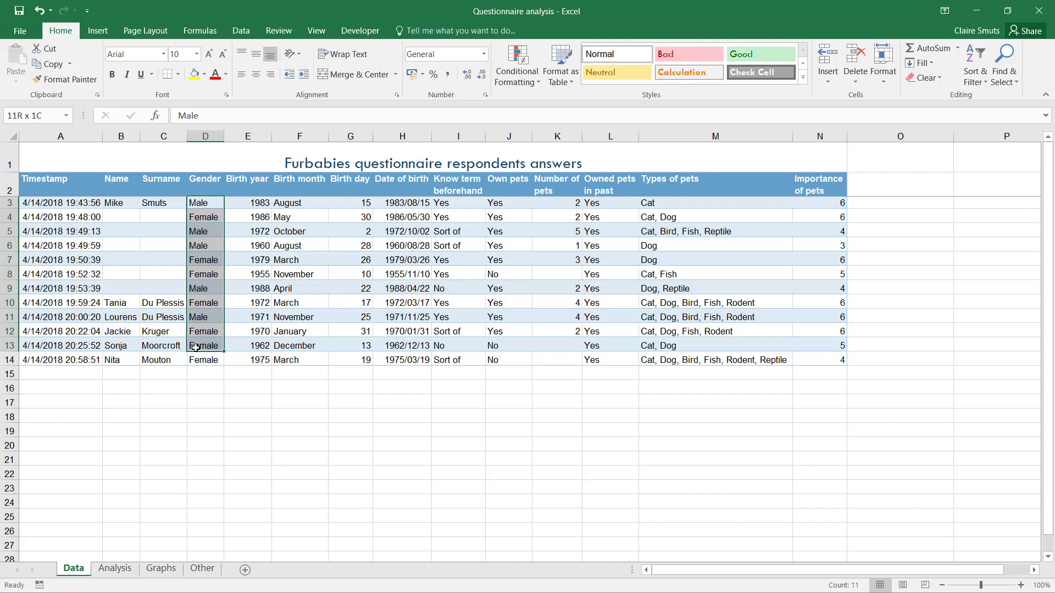
drag(196, 348, 195, 349)
click(196, 360)
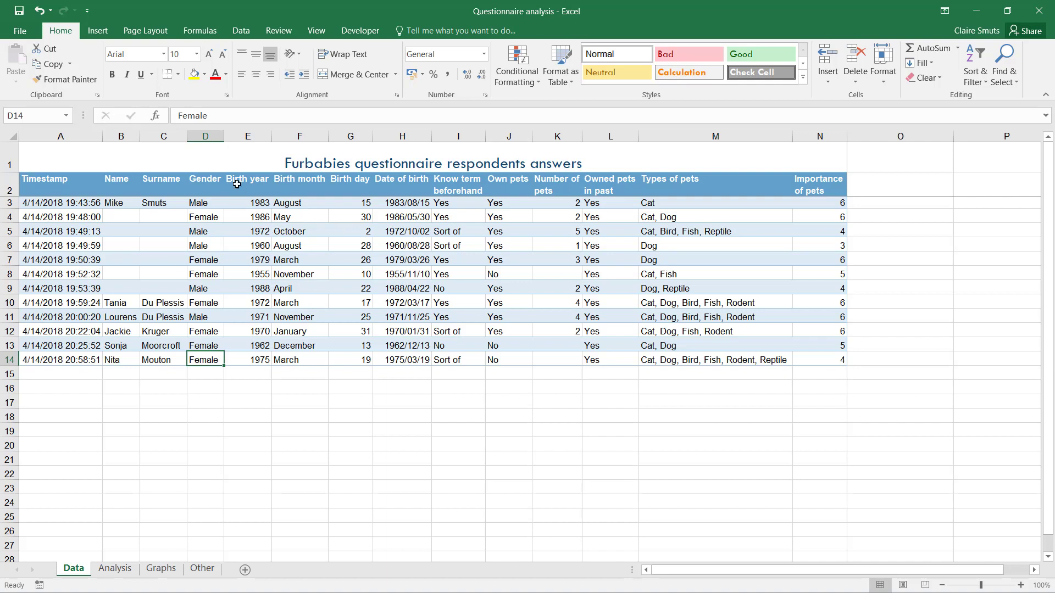
click(203, 210)
key(ctrl+shift+Down)
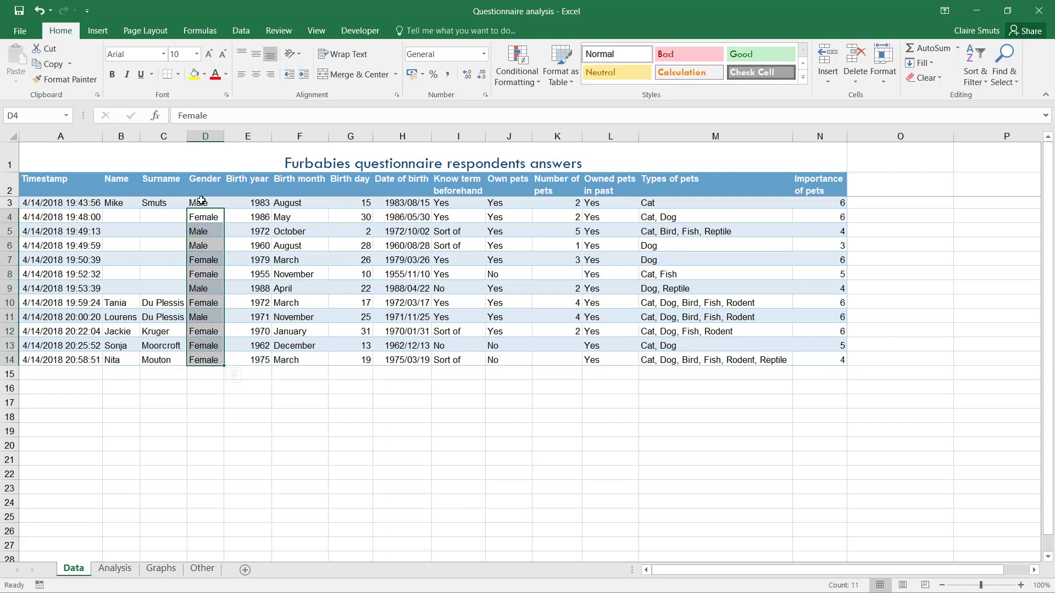
drag(202, 201, 207, 360)
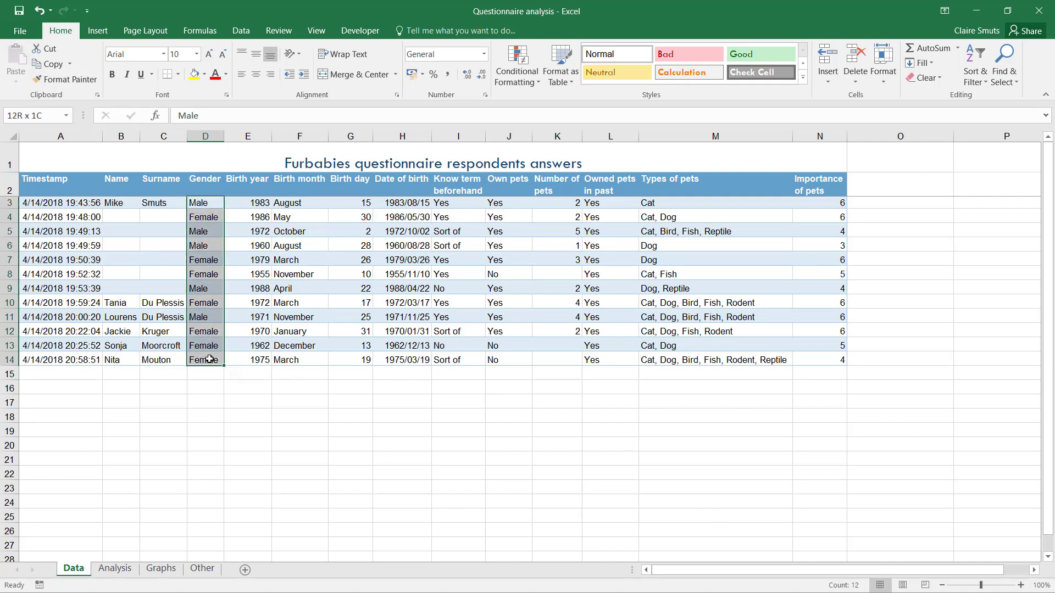
click(271, 415)
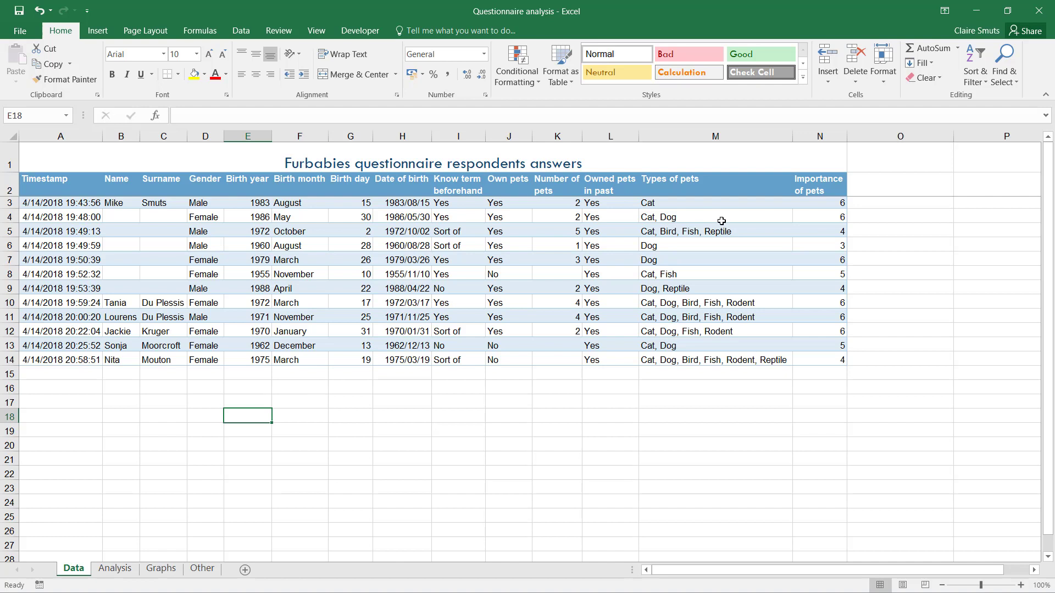
click(836, 221)
click(210, 215)
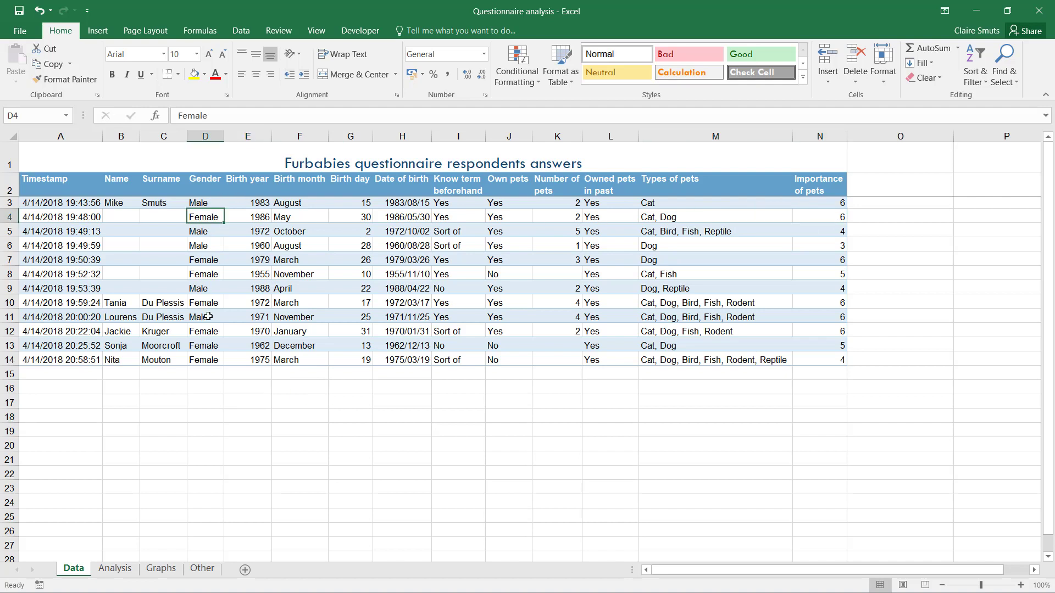
click(201, 245)
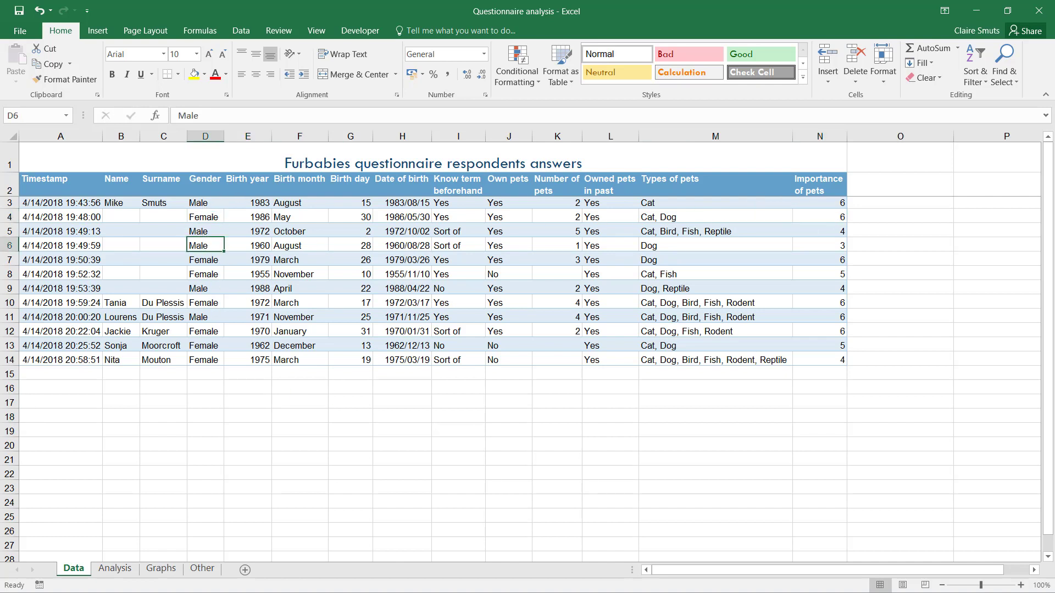
In the PDF's Level 3 row, highlight Date and Time and Countifs, then return to Excel.
key(alt+Tab)
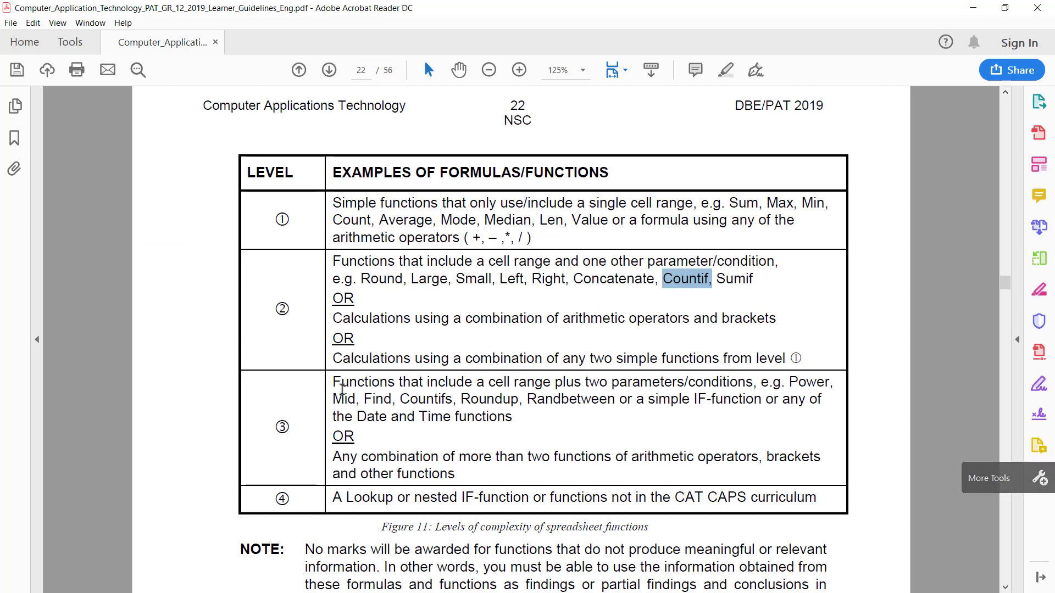
click(338, 383)
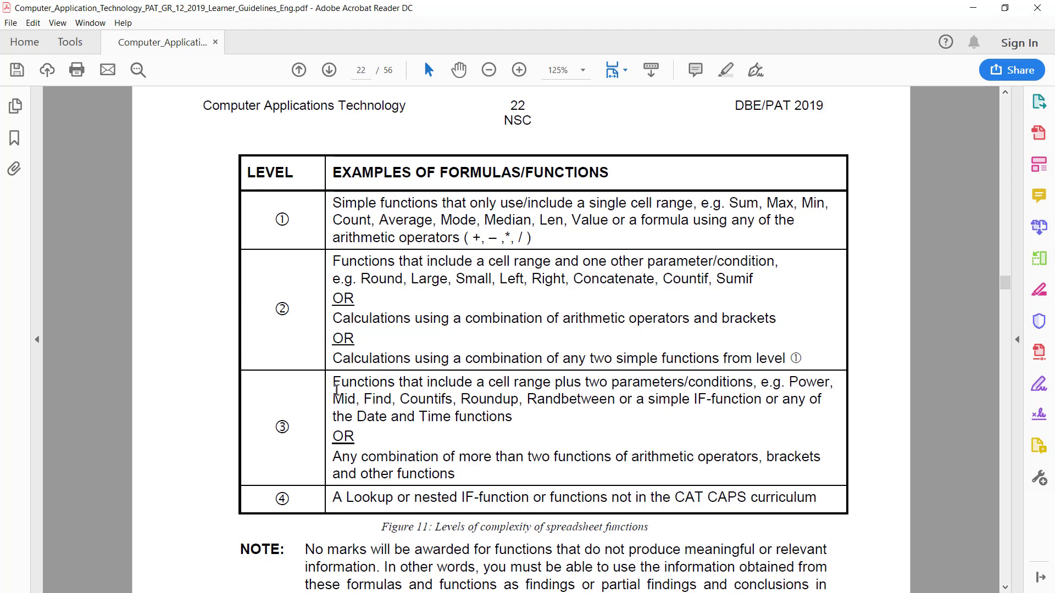
drag(357, 417, 430, 418)
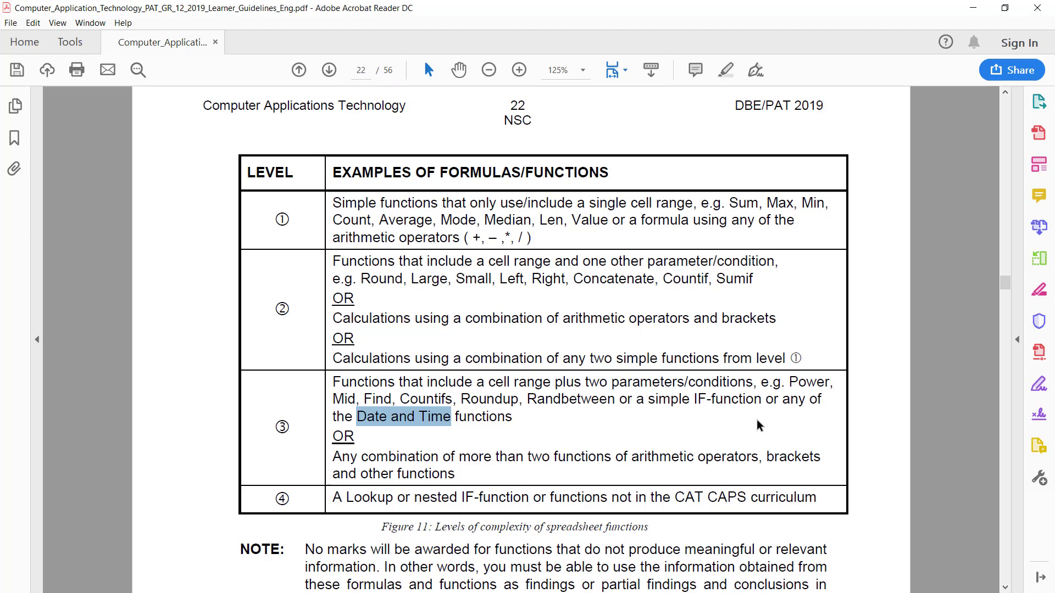
click(728, 432)
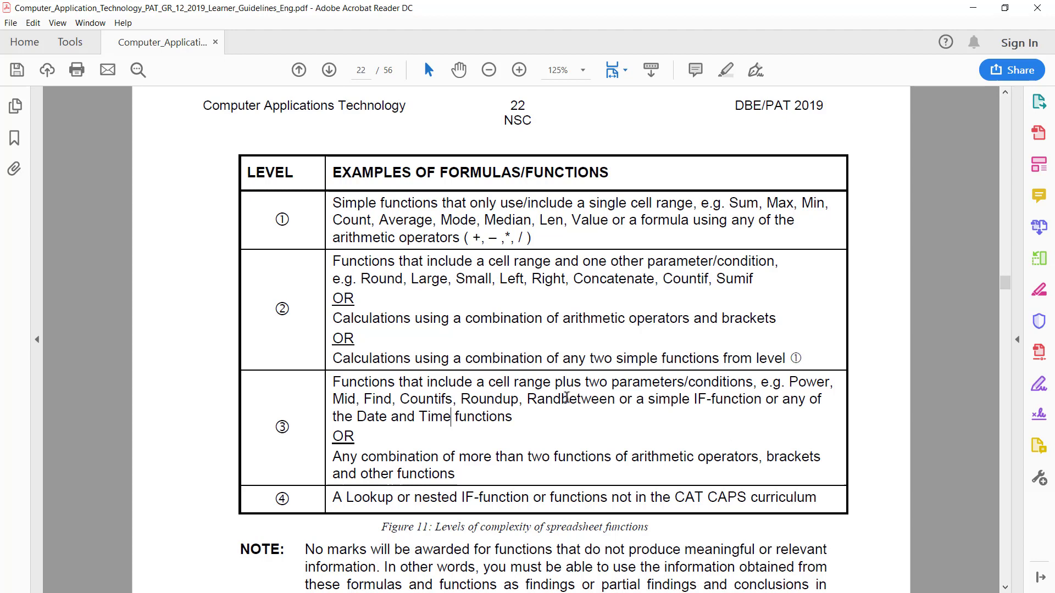
click(631, 414)
double_click(405, 400)
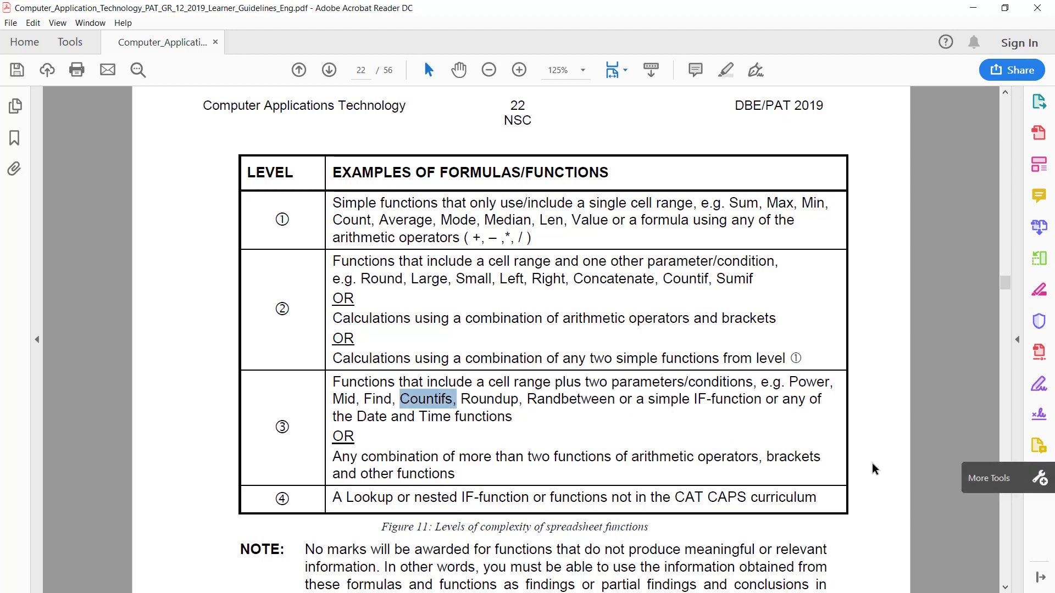
click(596, 456)
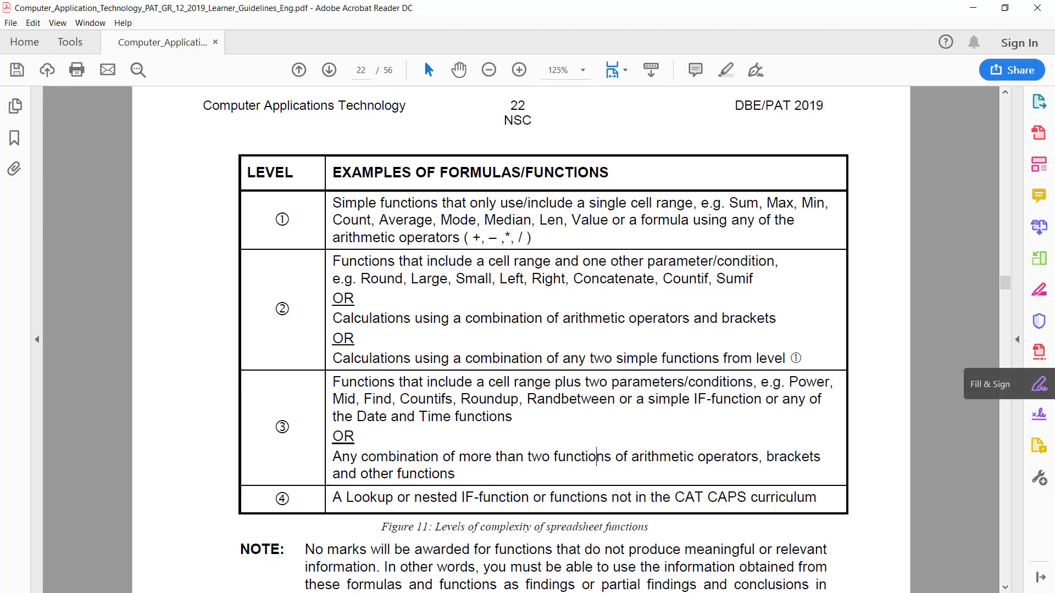
key(alt+Tab)
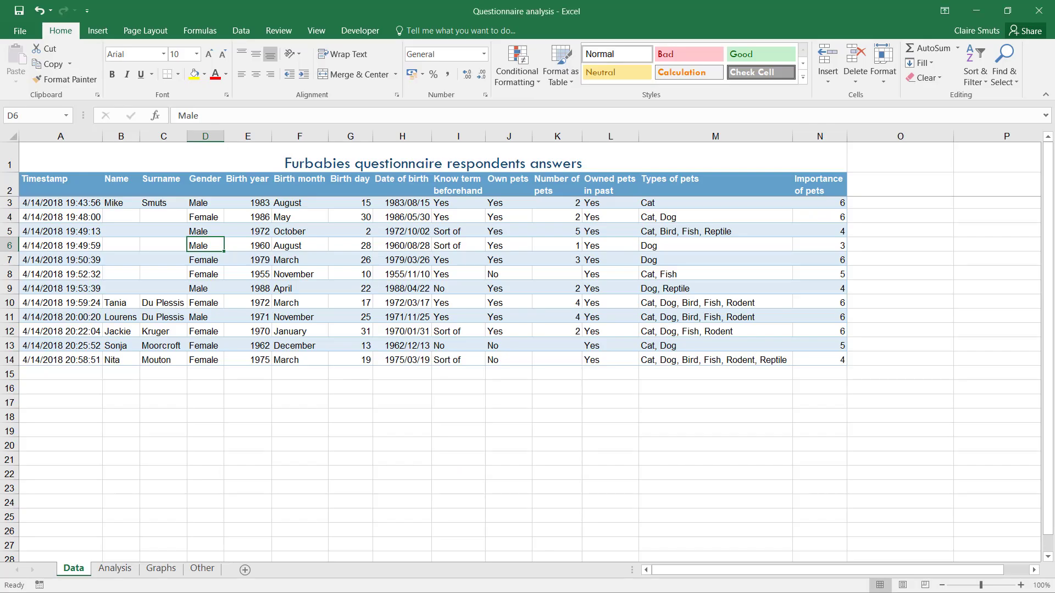
click(611, 516)
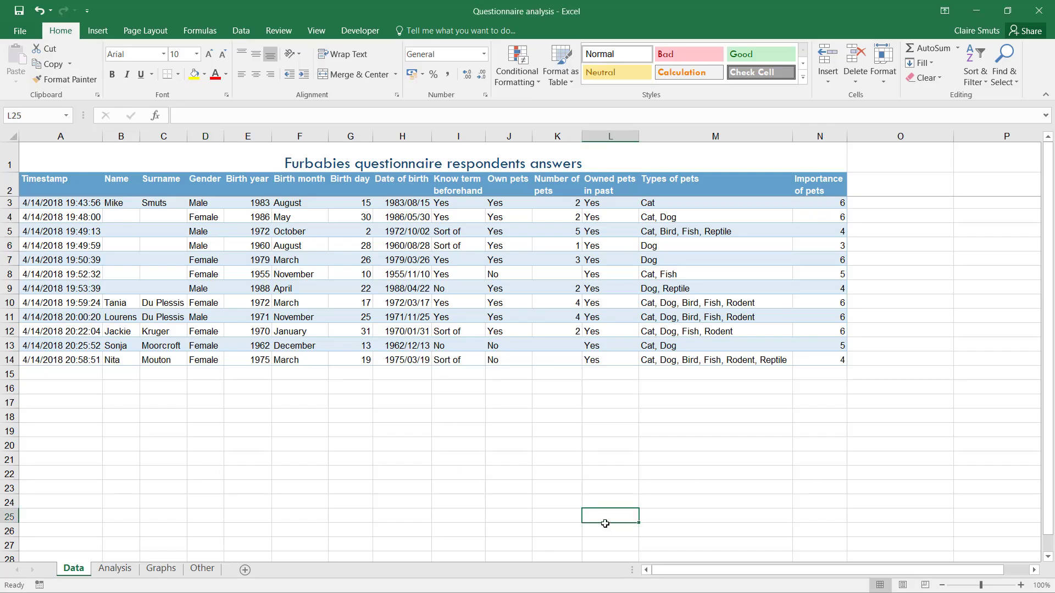
click(505, 219)
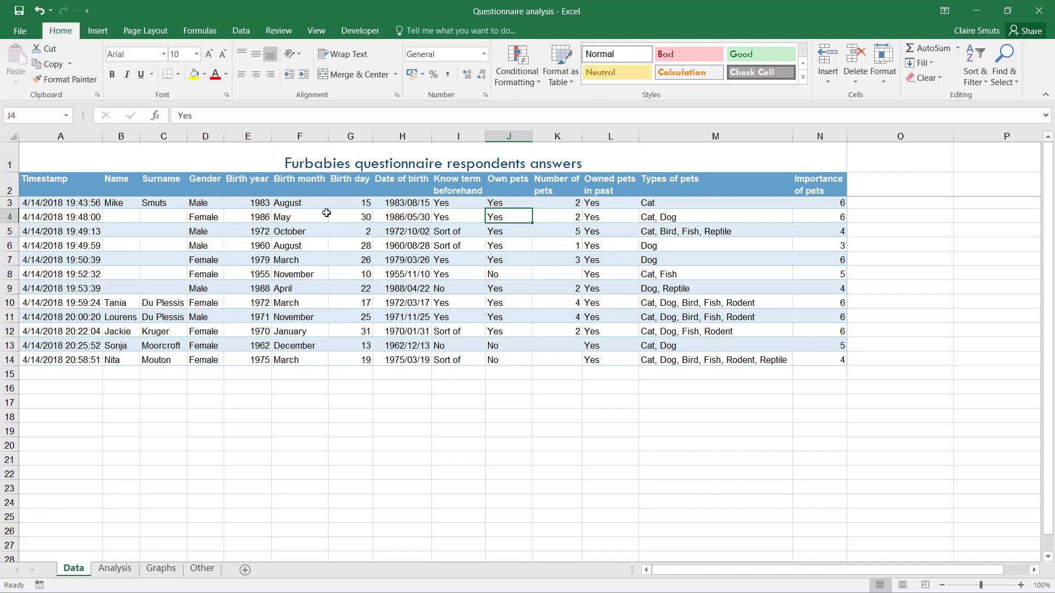
click(458, 219)
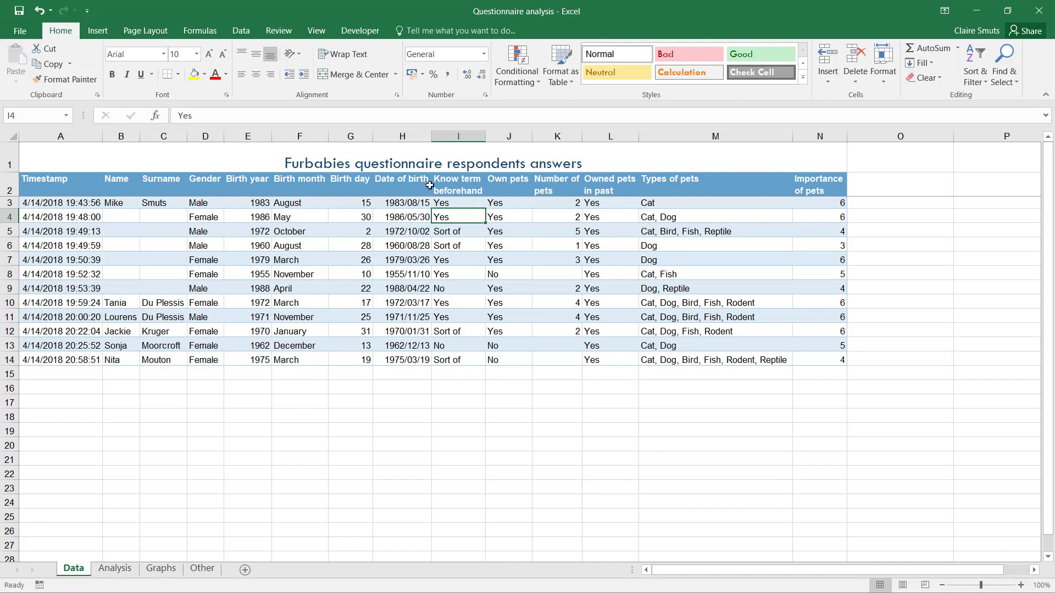
click(490, 218)
click(479, 218)
click(495, 227)
drag(446, 220, 509, 216)
drag(444, 258, 494, 260)
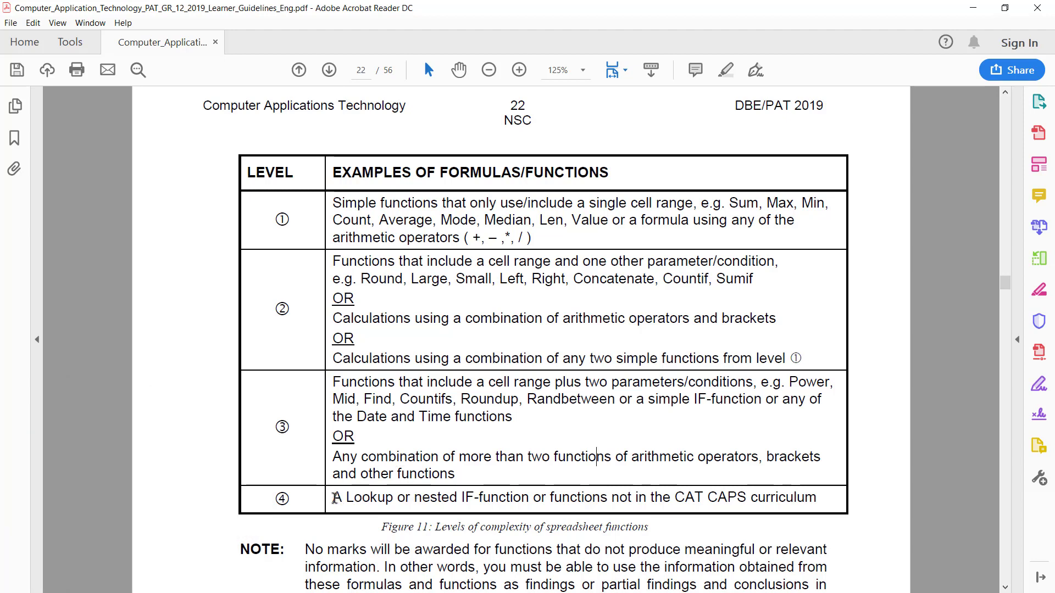
Highlight the opening of the Level 4 description in the guidelines PDF's function table.
drag(335, 498, 489, 496)
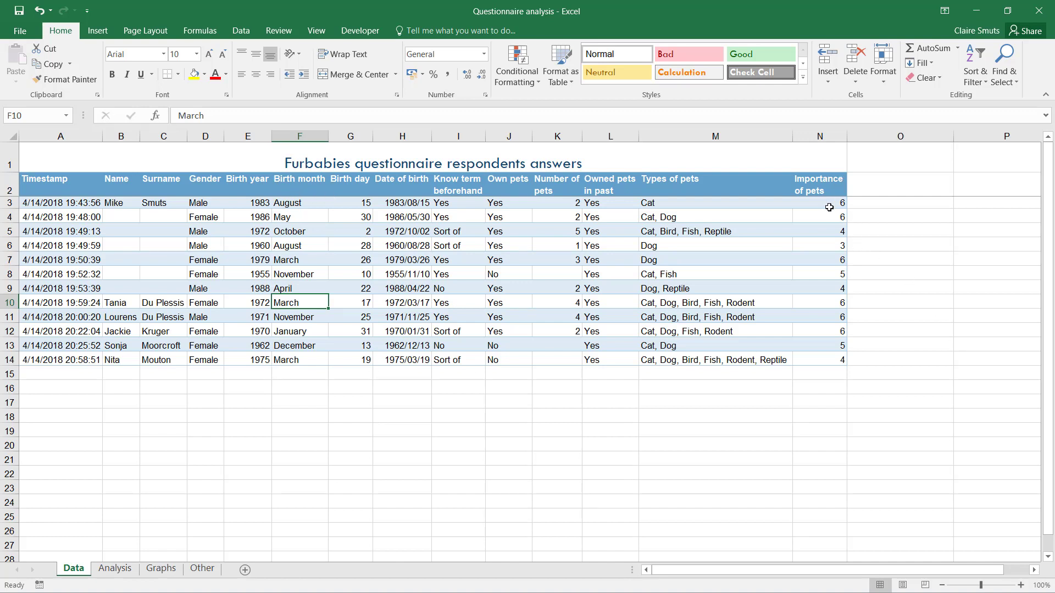
drag(831, 198, 836, 366)
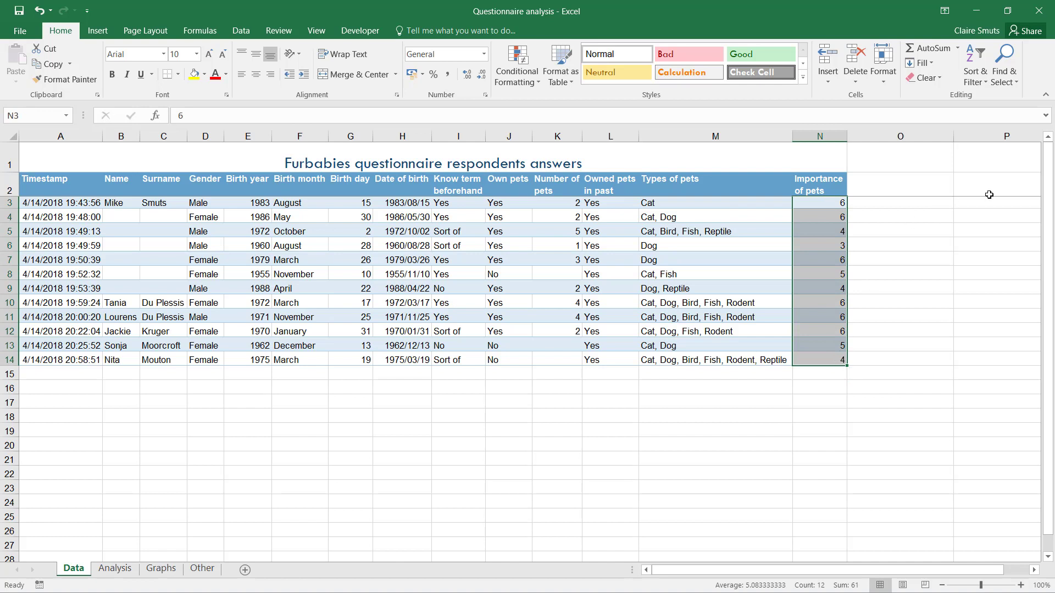
click(967, 216)
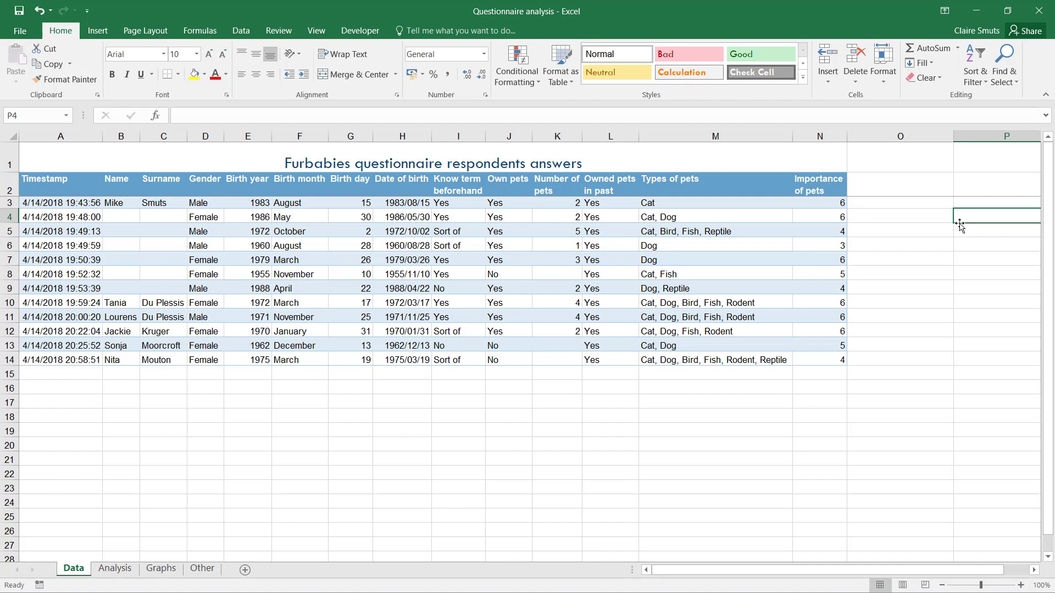
drag(958, 217, 958, 245)
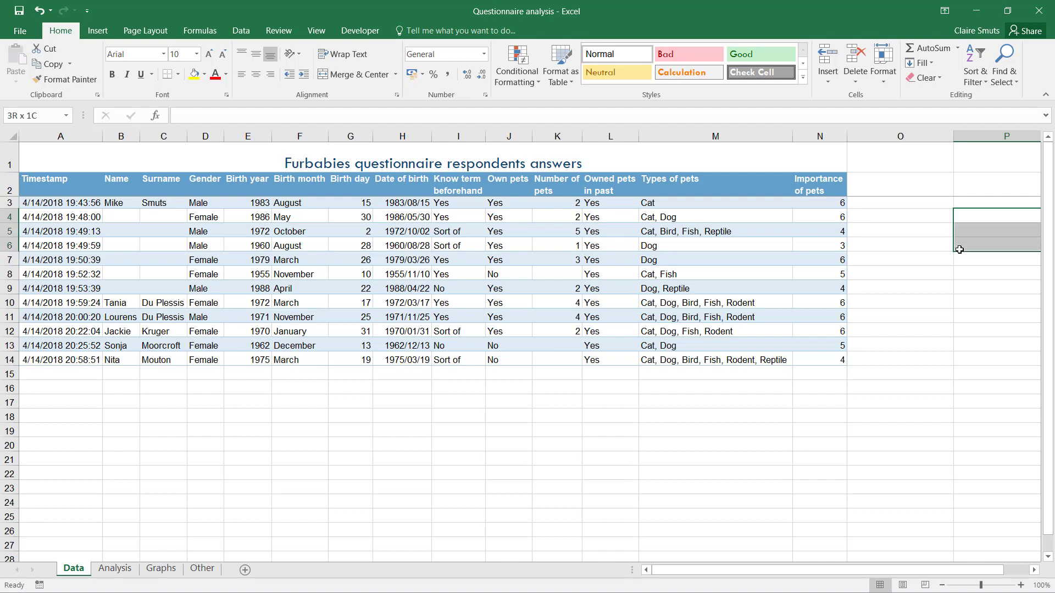
click(979, 218)
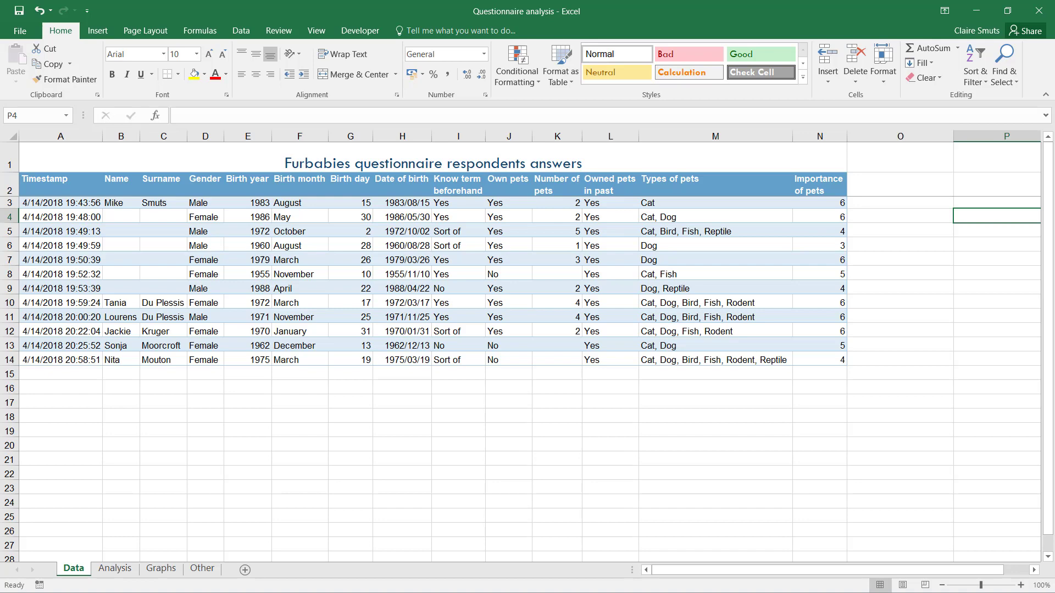
On the Analysis sheet, inspect the Bird, Cat and Dog COUNTIF counts.
click(112, 572)
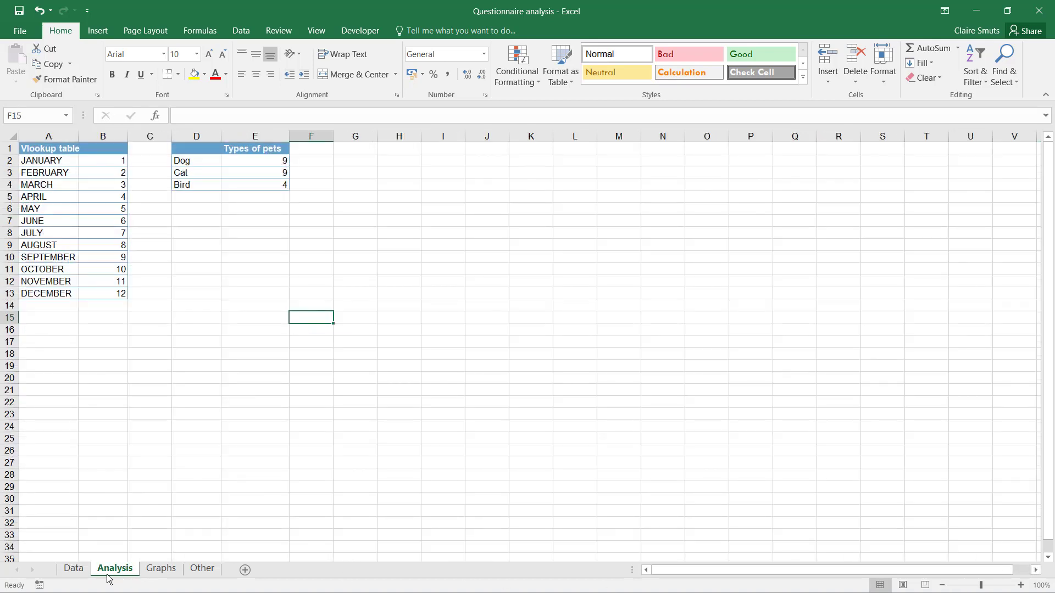
click(274, 181)
click(273, 173)
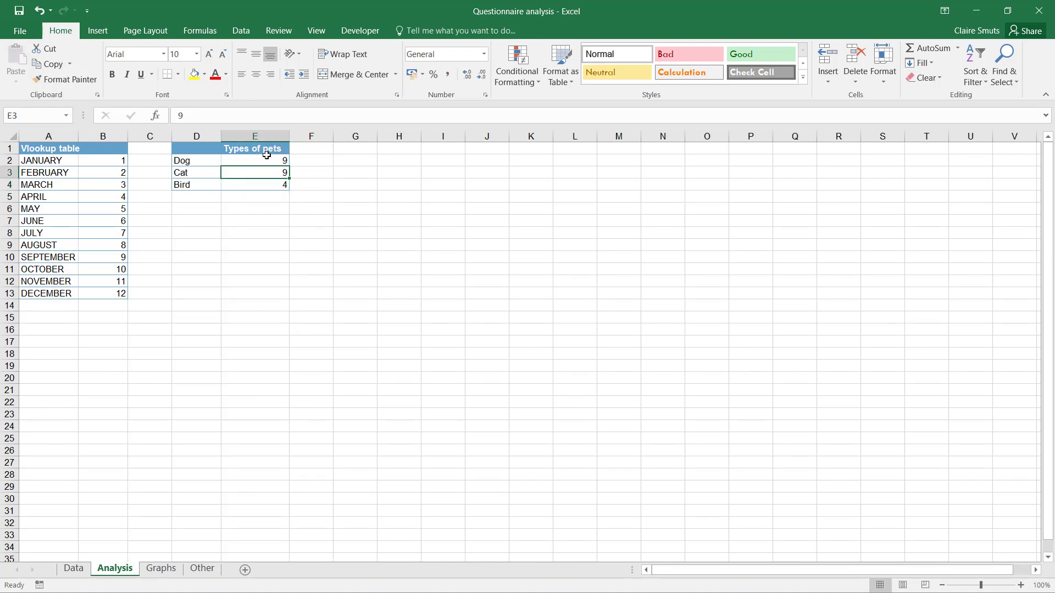
click(263, 160)
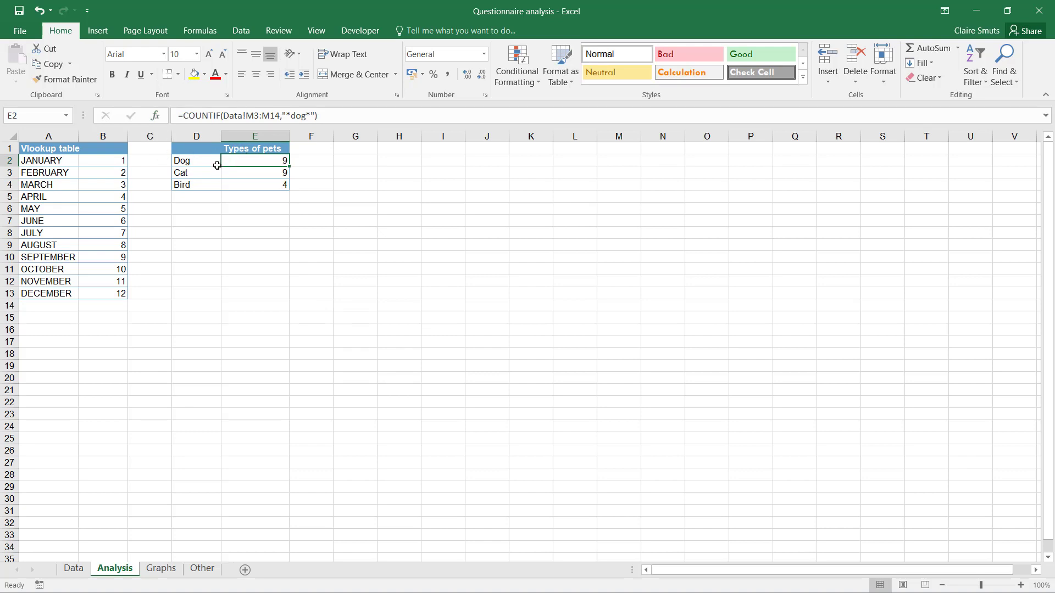
Attach the comment 'Level 2 - countif' to the Dog count in cell E2.
right_click(248, 162)
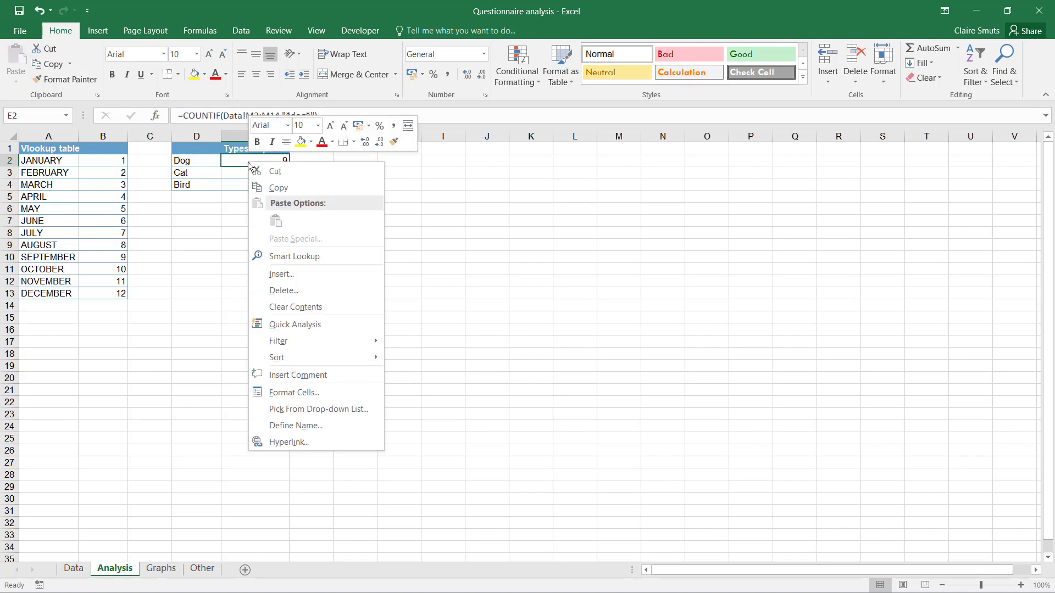
click(289, 376)
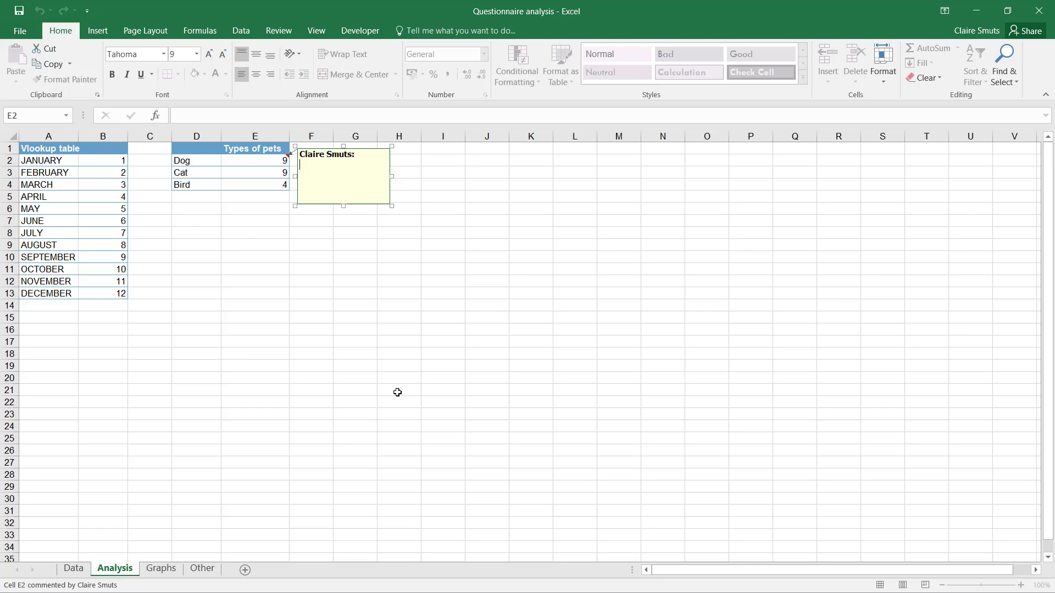
text(Level 2 - countif)
click(392, 355)
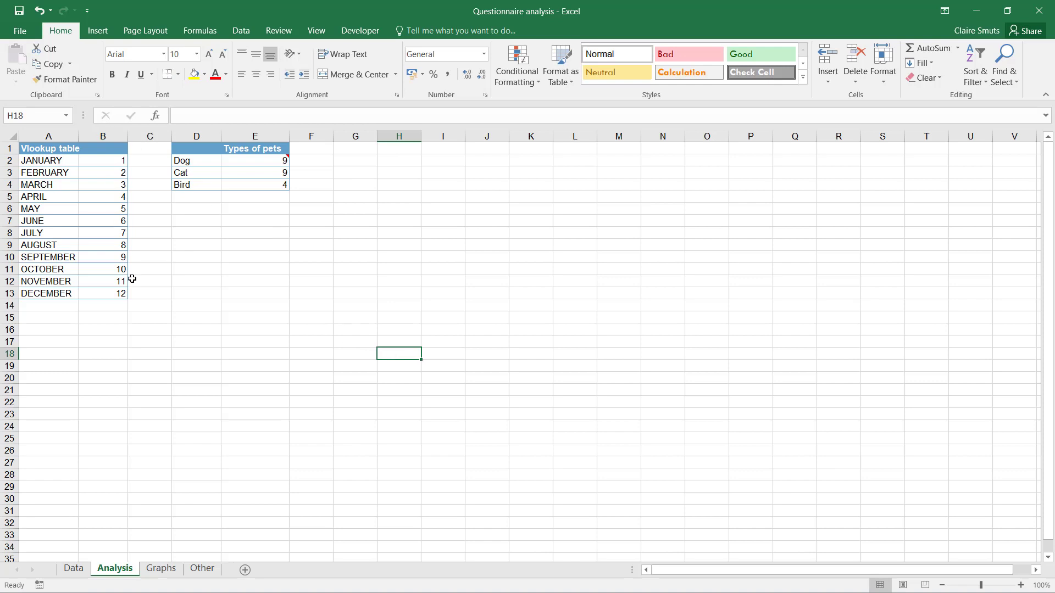
click(77, 569)
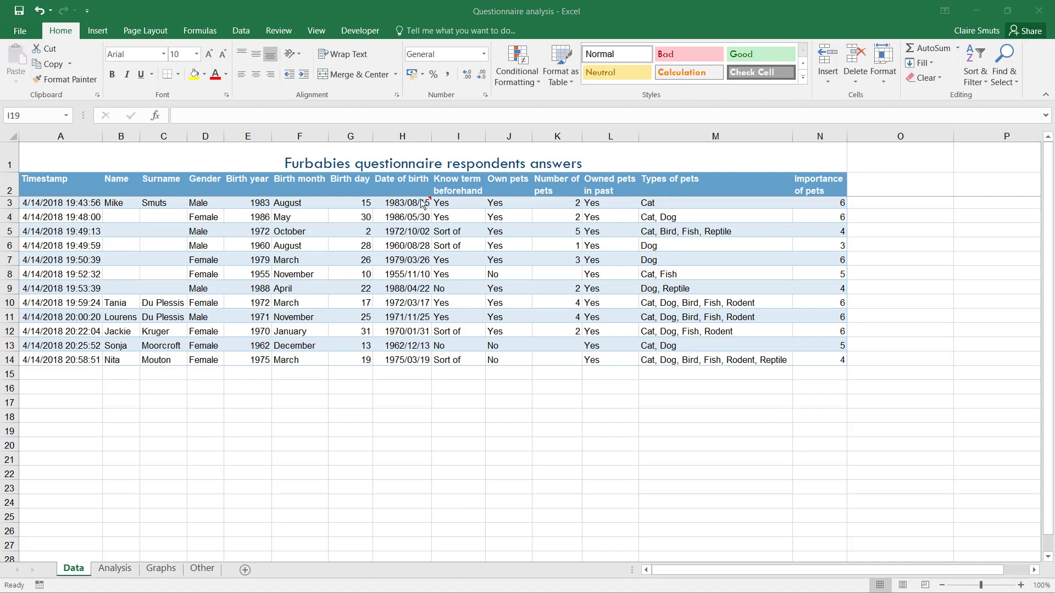
mouse_move(416, 199)
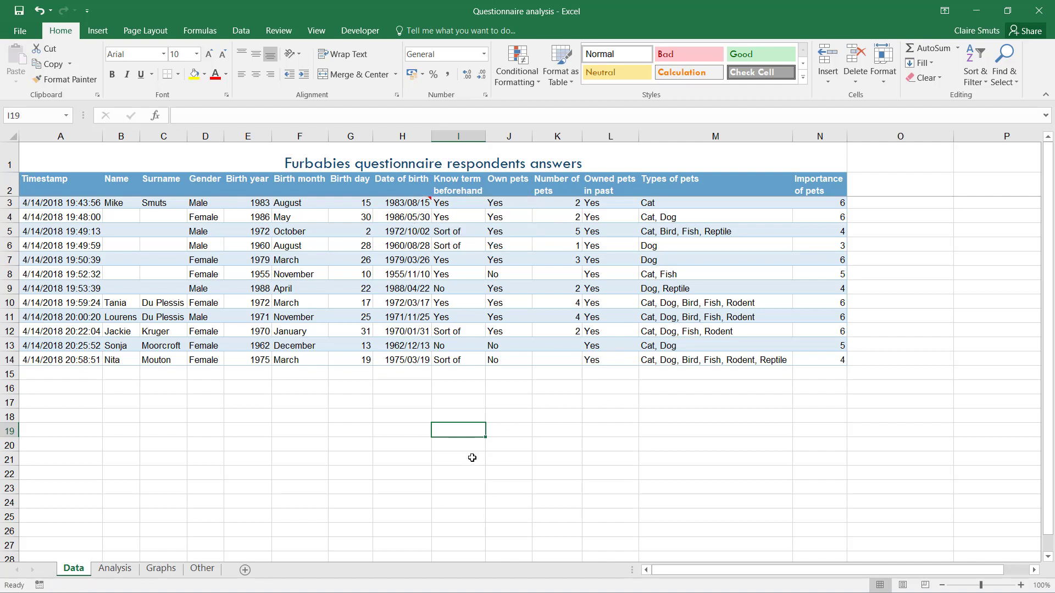
click(495, 416)
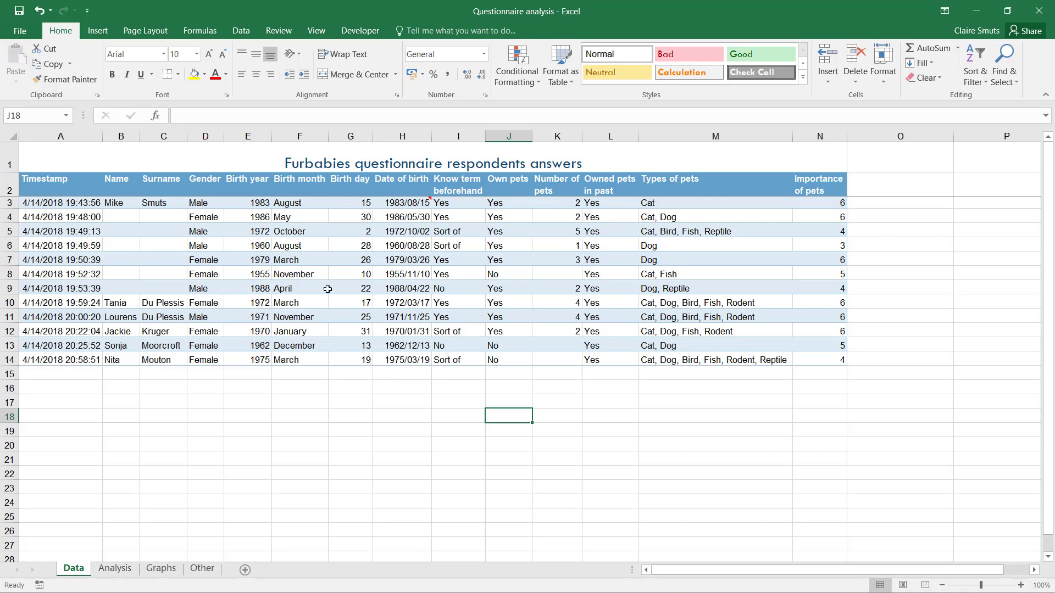
click(113, 569)
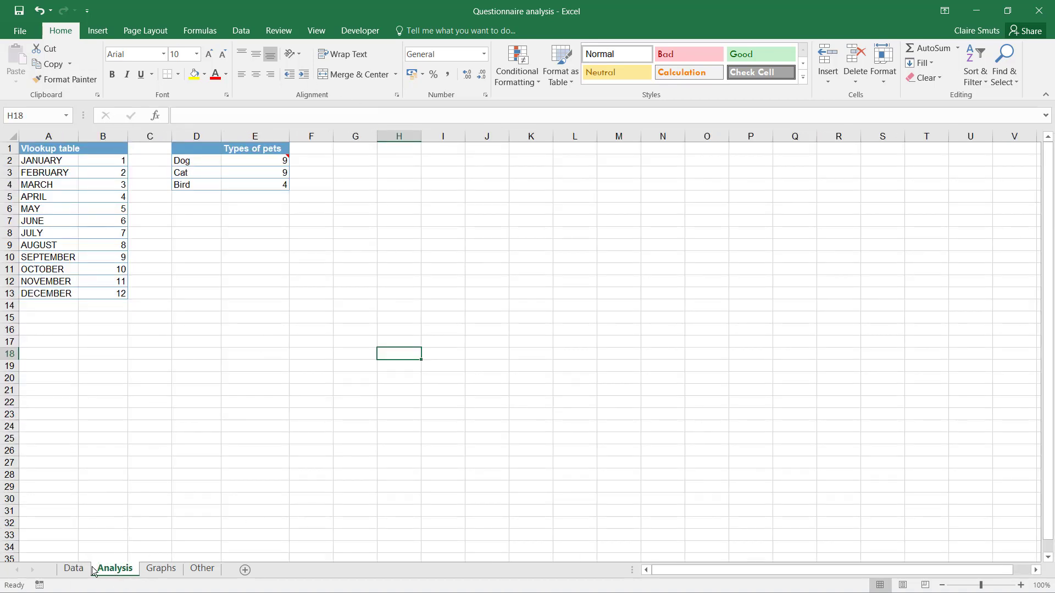
click(74, 569)
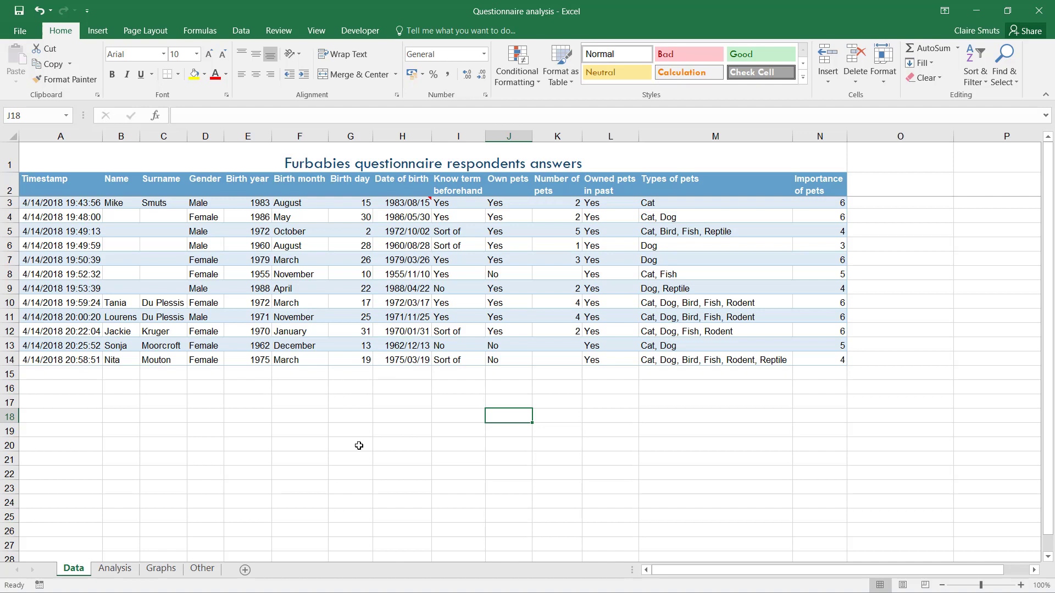
drag(303, 405, 332, 456)
drag(449, 420, 611, 431)
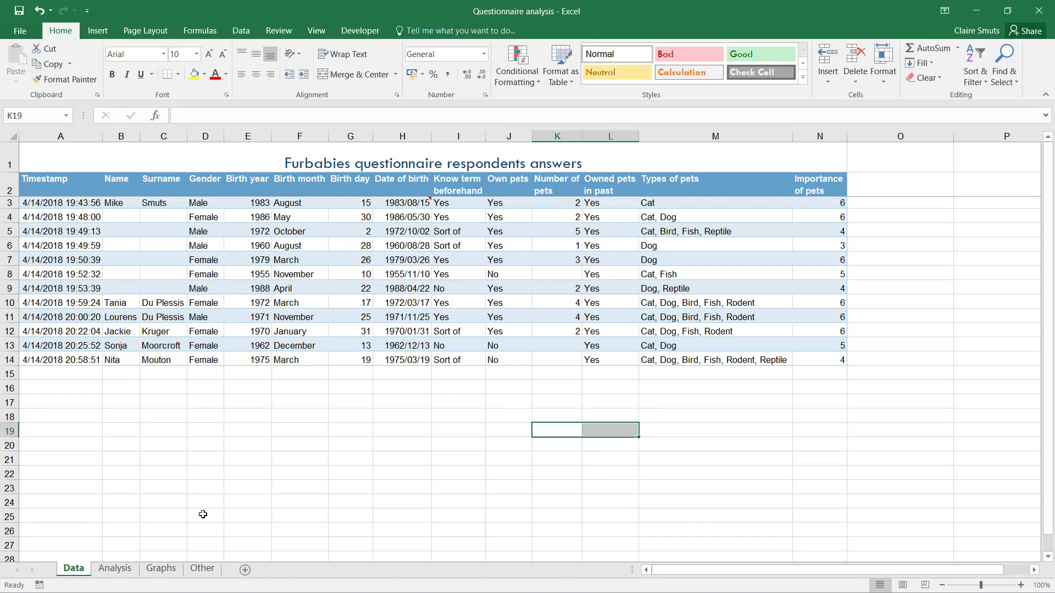
click(122, 574)
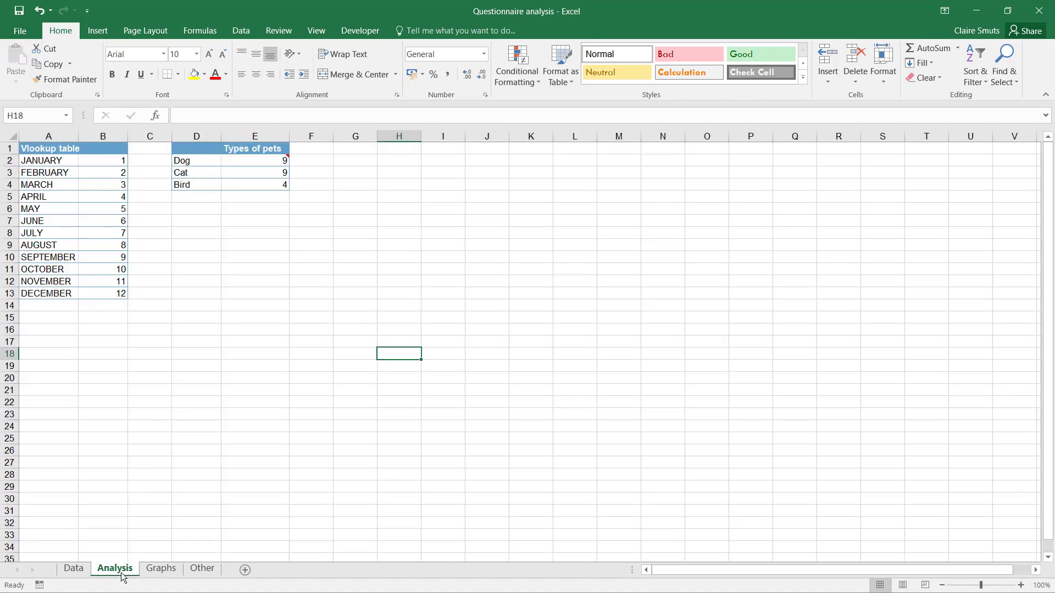
click(77, 572)
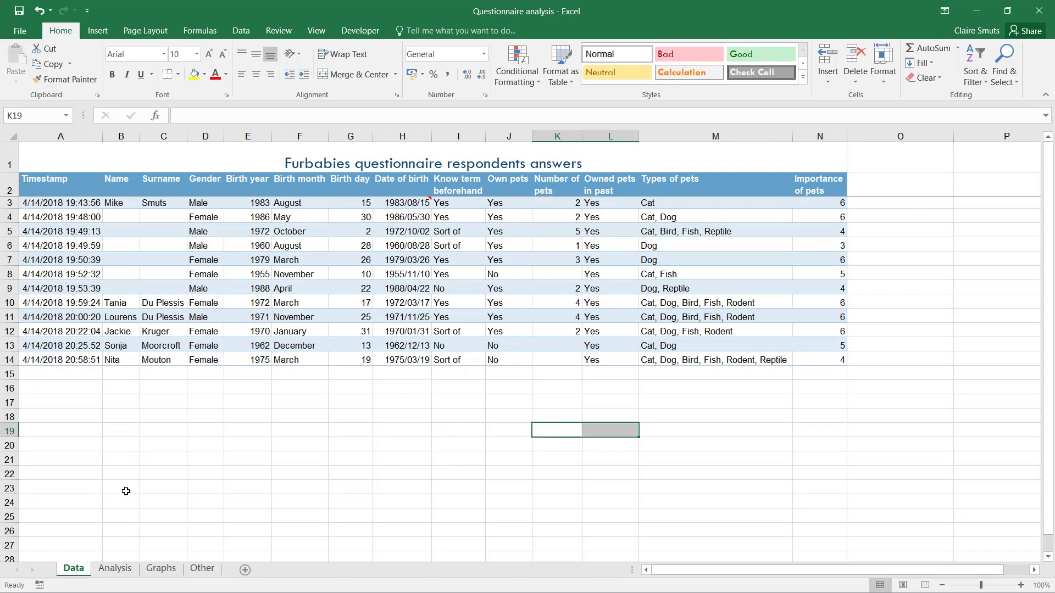
click(102, 572)
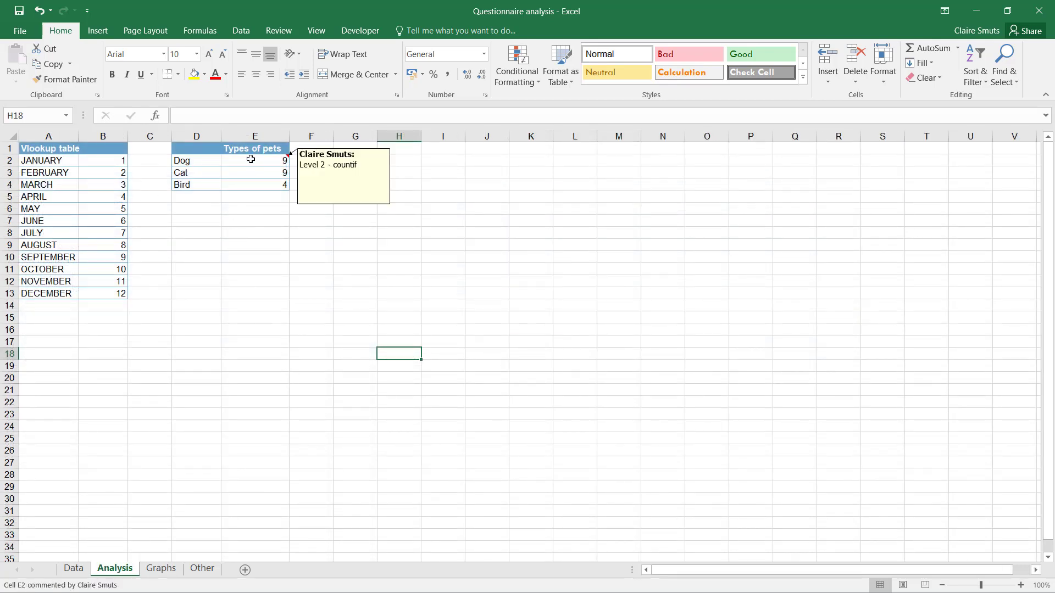
Review the Data sheet, select the Types of pets table on Analysis, then return to Data.
click(76, 569)
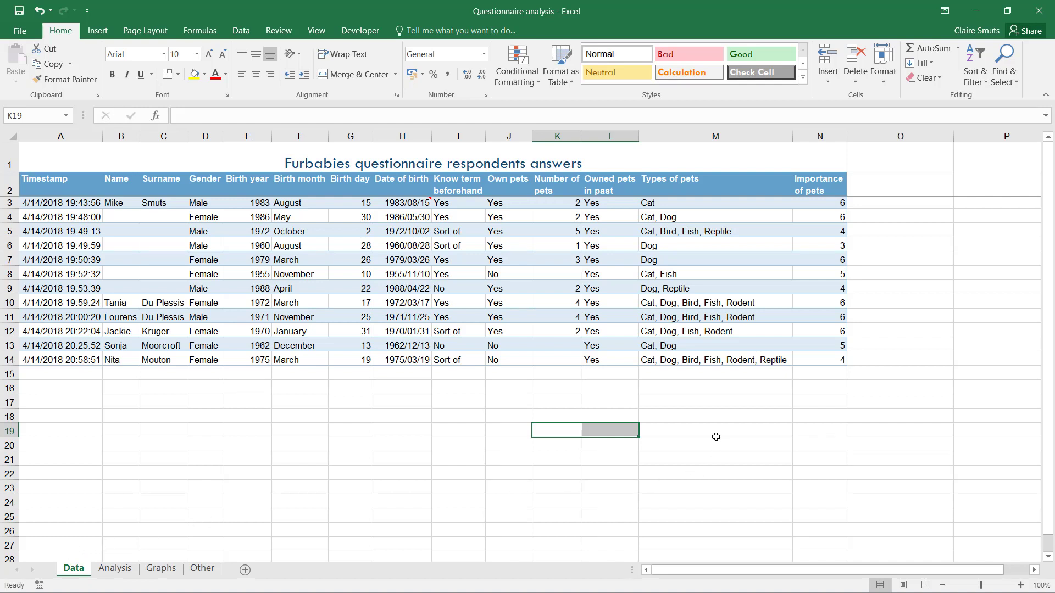
click(667, 418)
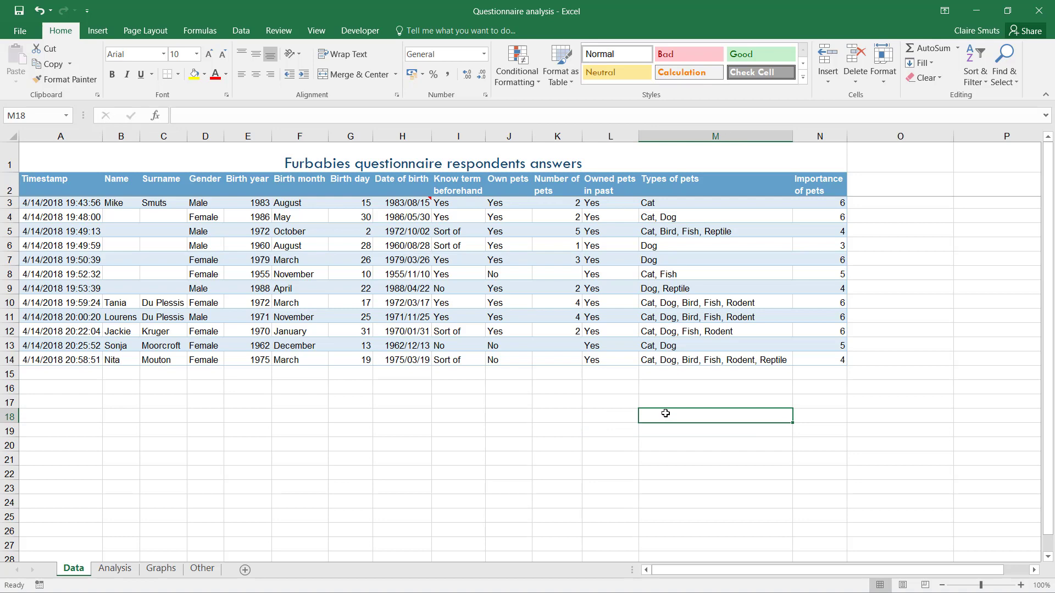
click(114, 568)
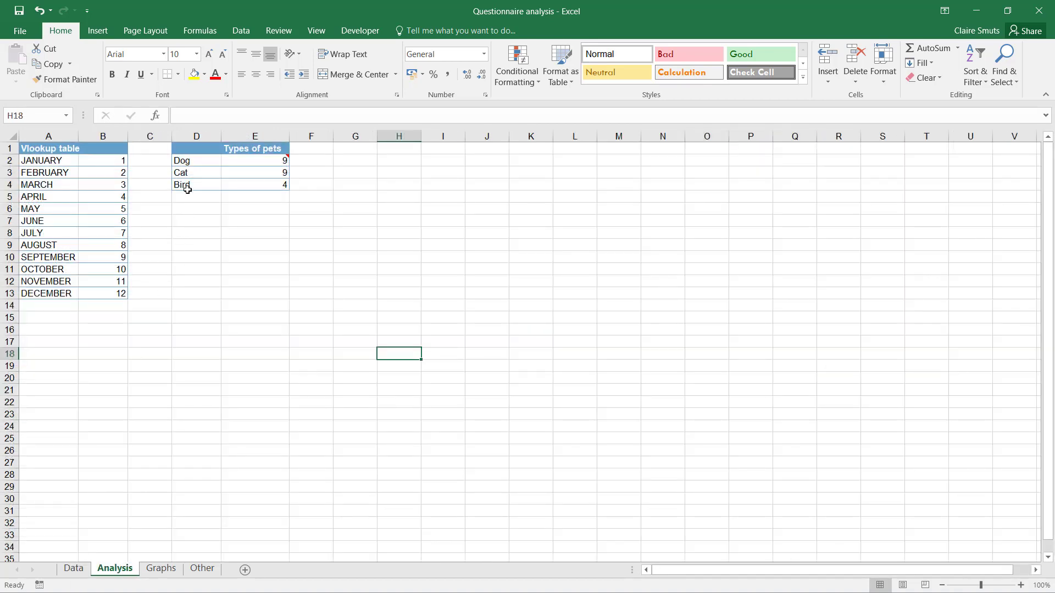
drag(197, 149, 229, 190)
click(228, 184)
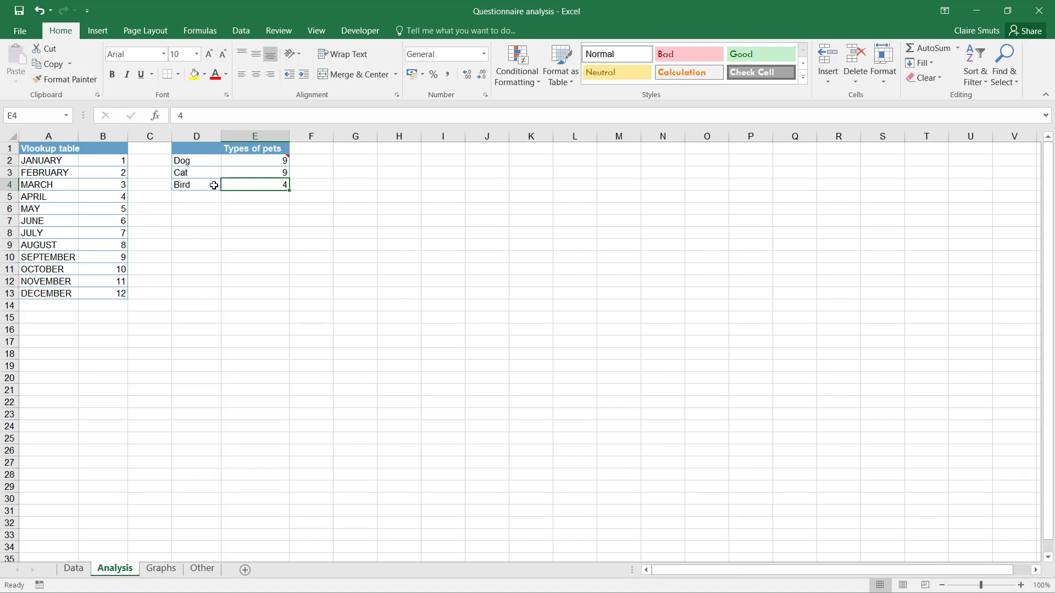
drag(195, 151, 230, 186)
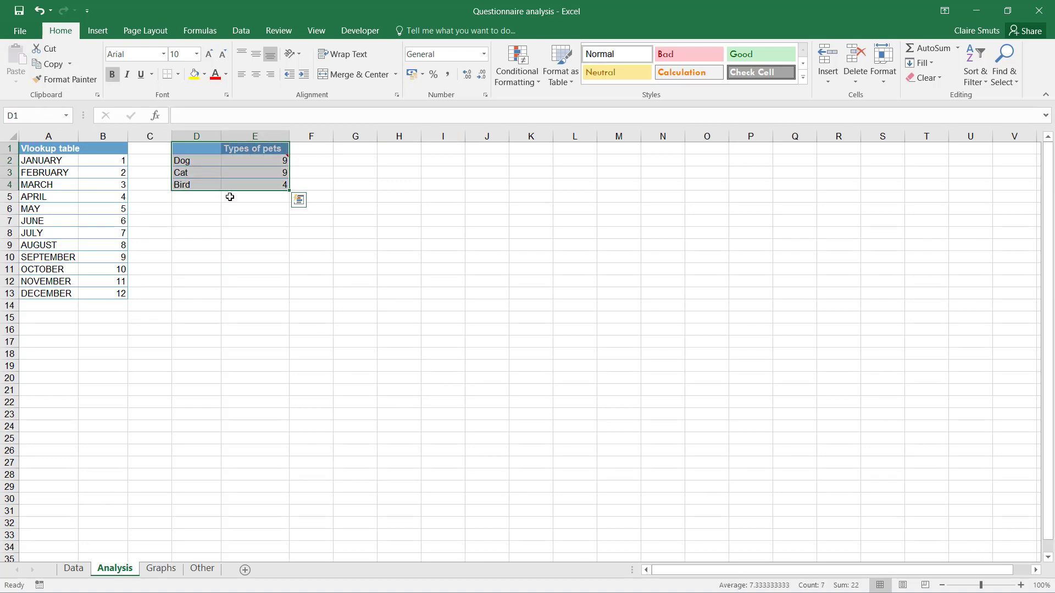
click(229, 207)
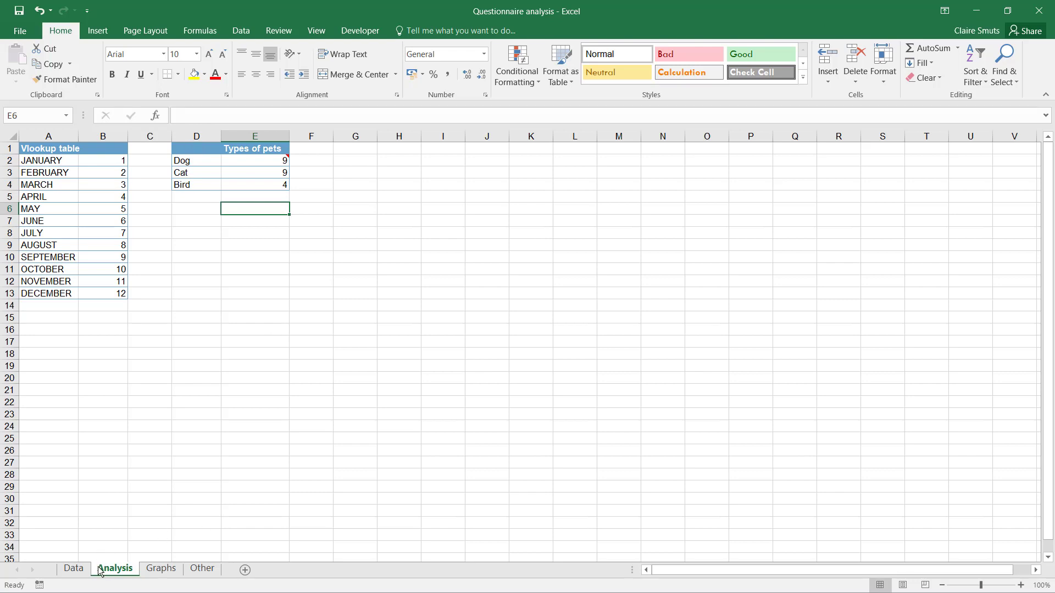
click(80, 571)
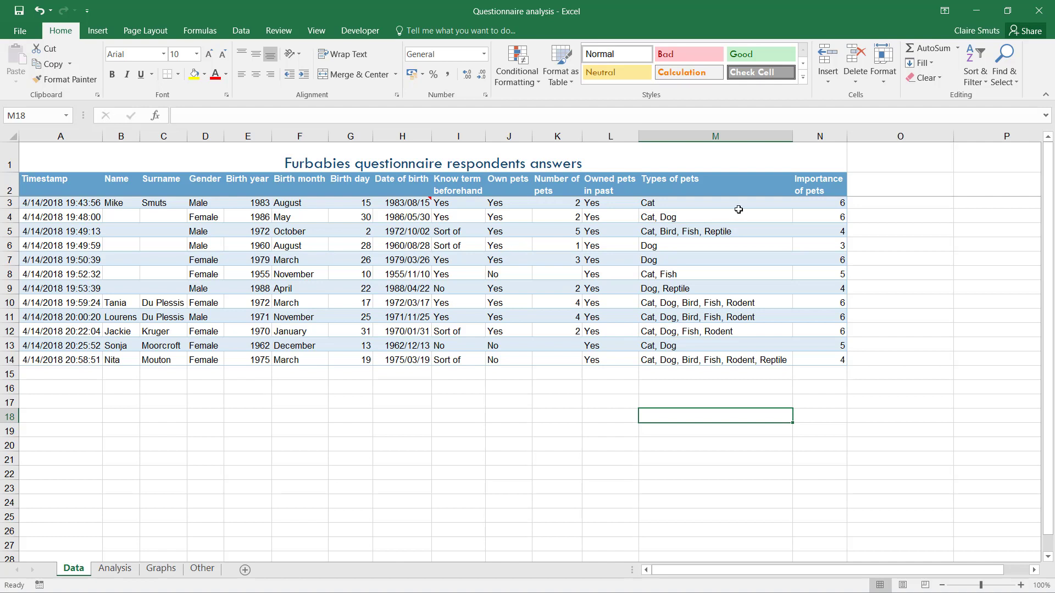
Check the pet types answer in M4, then move to the blank Other sheet.
click(707, 217)
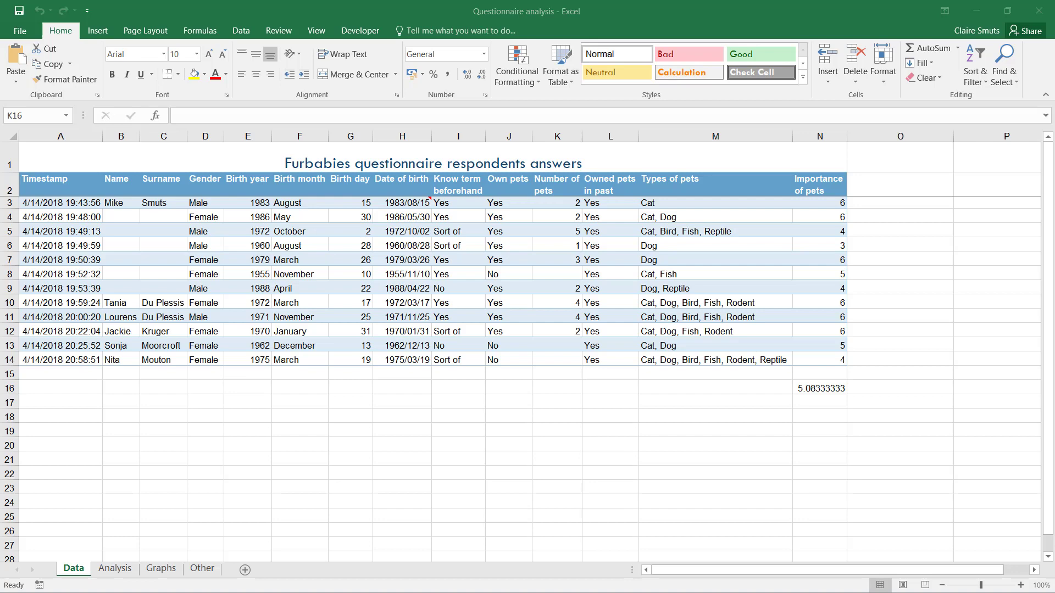
click(201, 570)
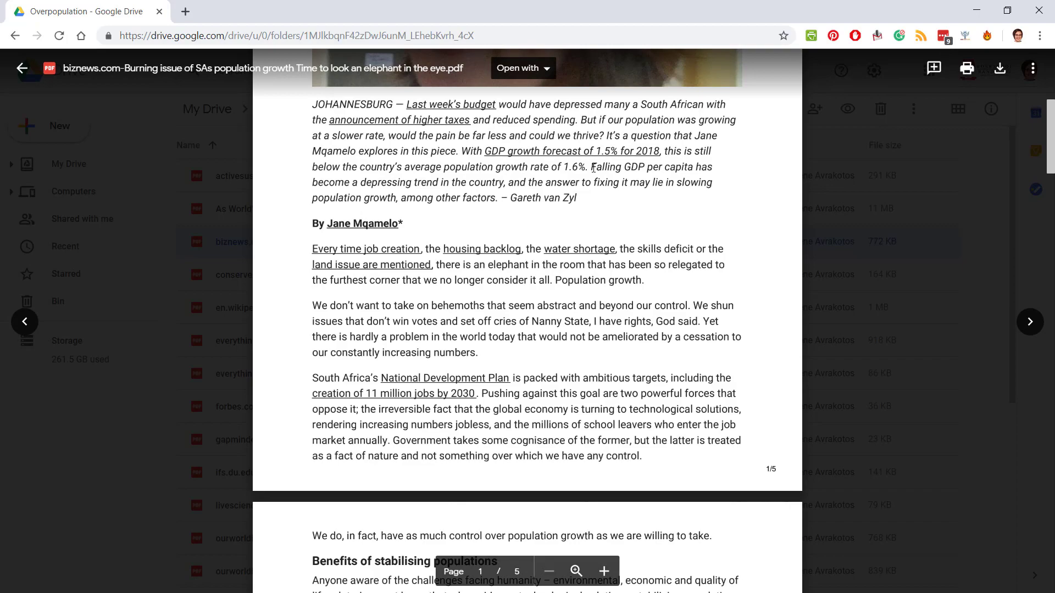
scroll(591, 333, down, 20)
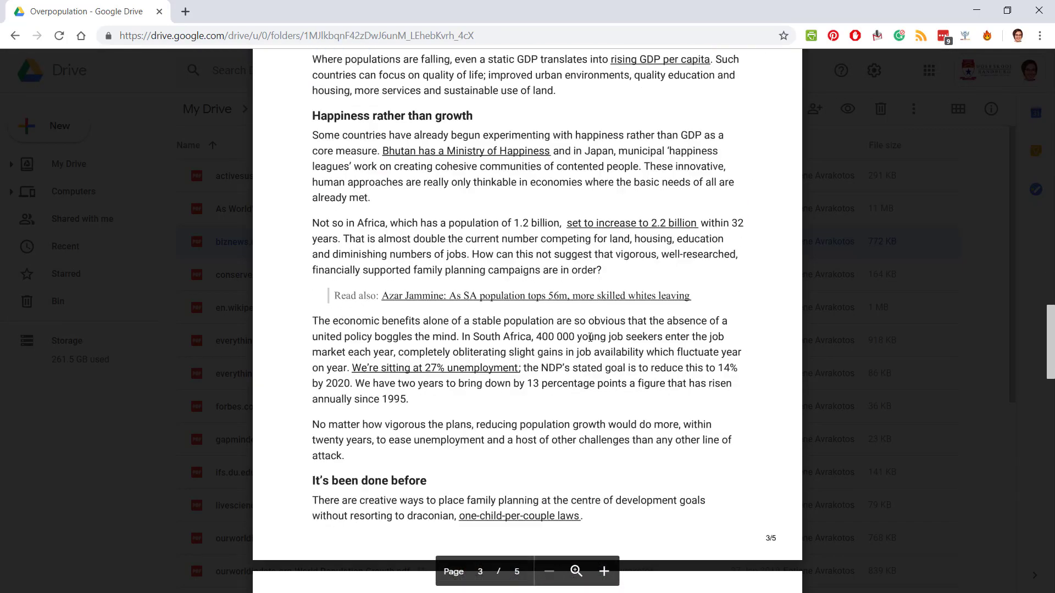
scroll(590, 337, down, 7)
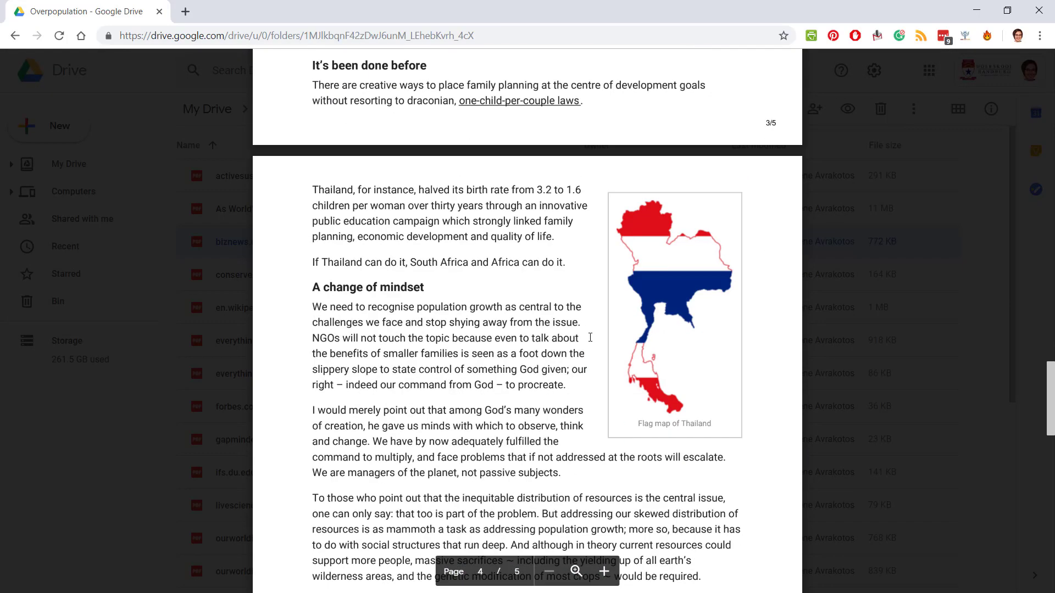
scroll(590, 337, up, 10)
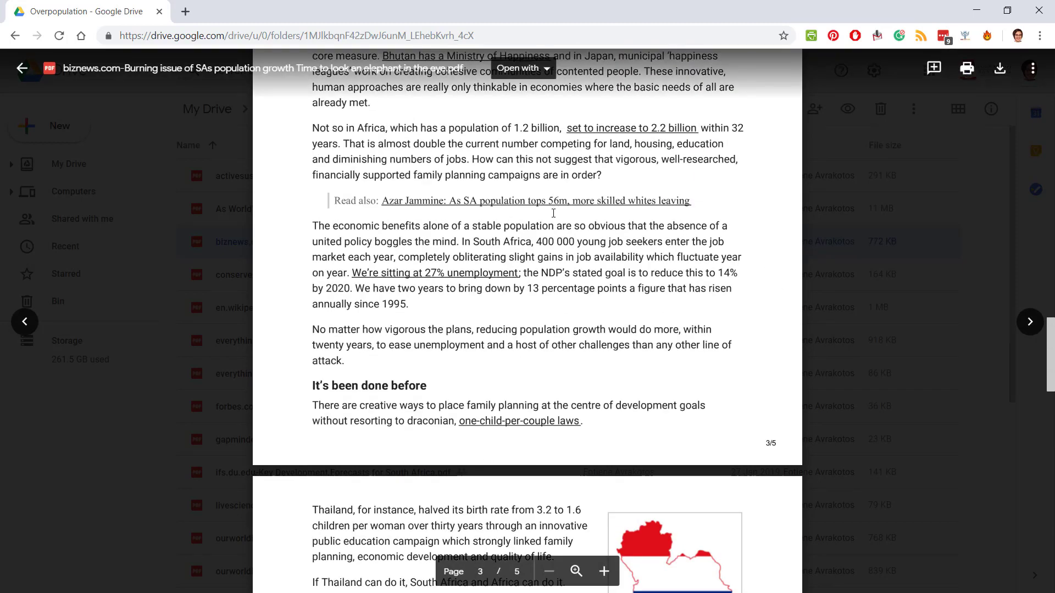
scroll(507, 352, up, 6)
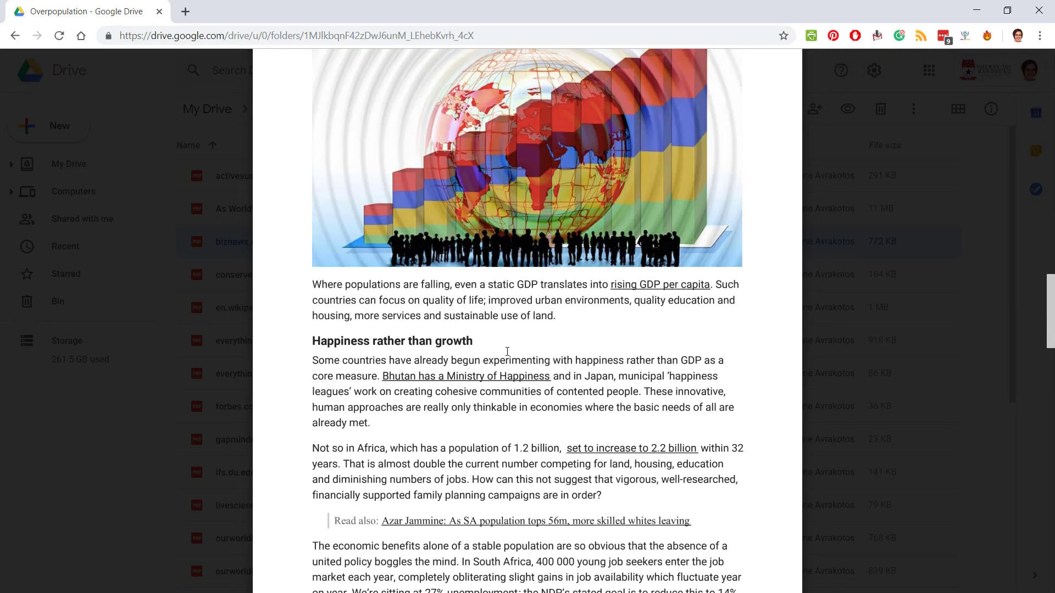
scroll(507, 352, up, 20)
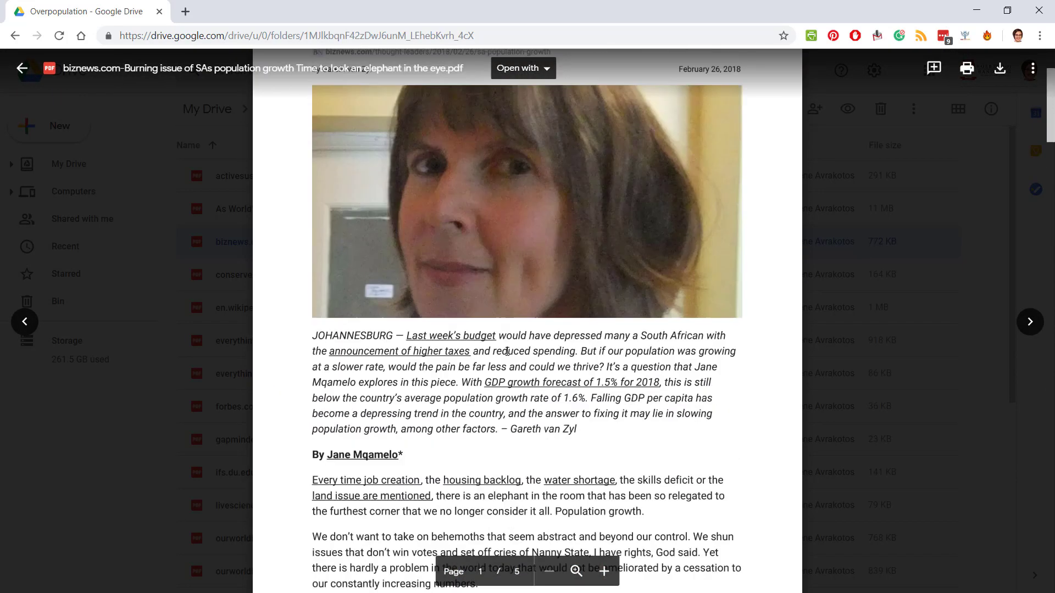
scroll(507, 352, down, 3)
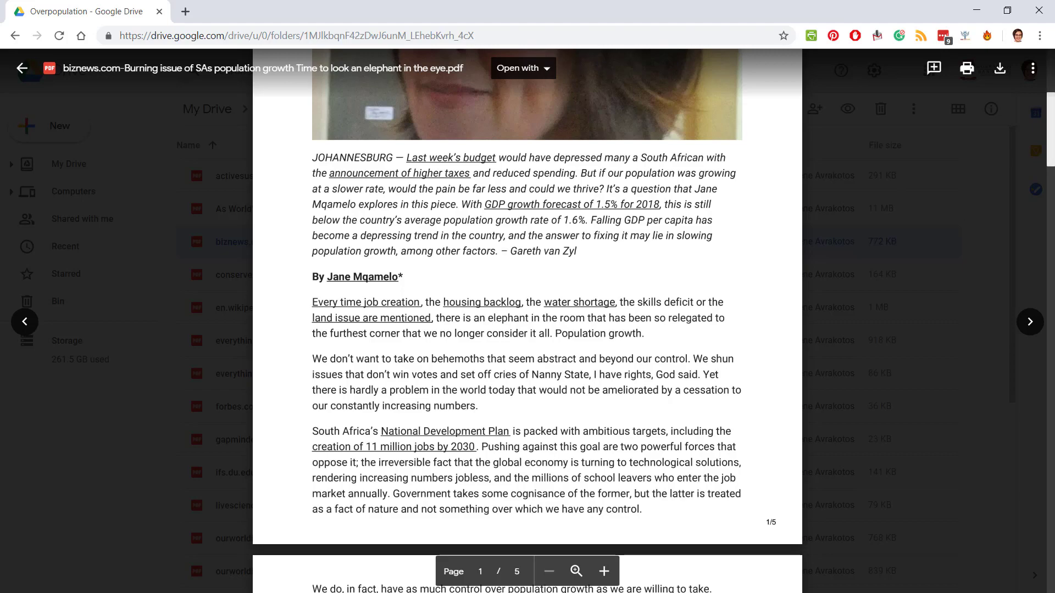
Back in Excel, enter the source label 'From:' in cell A1 of the Other sheet.
key(alt+Tab)
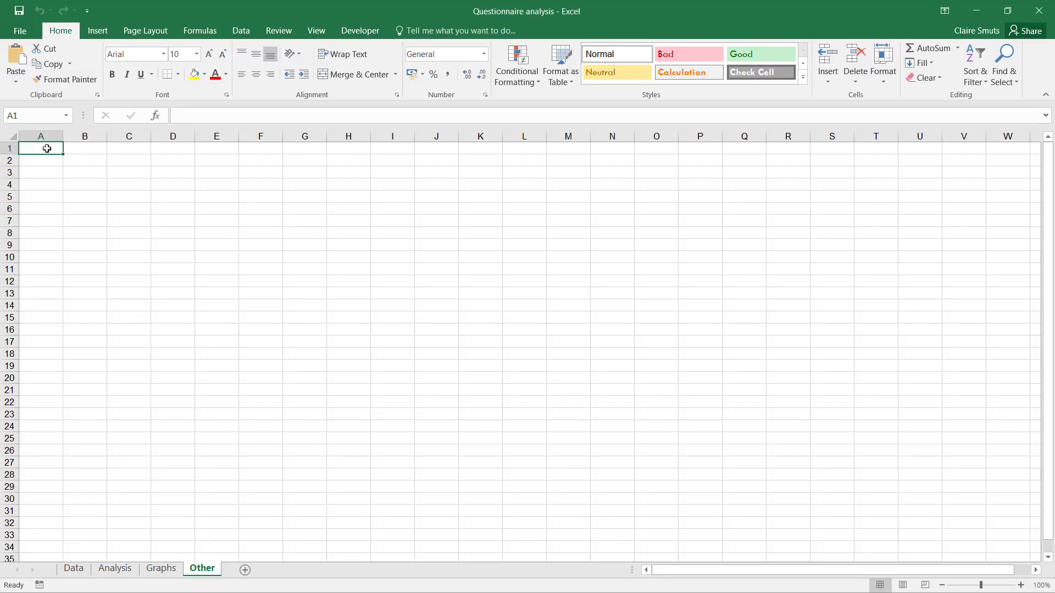
text(From:)
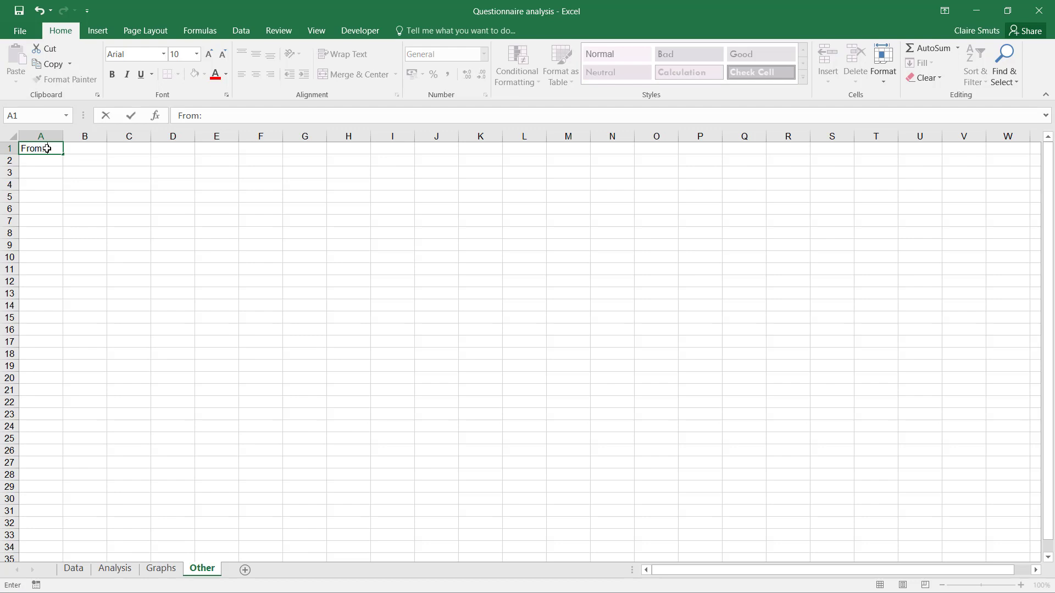
key(Return)
key(Down)
key(Down)
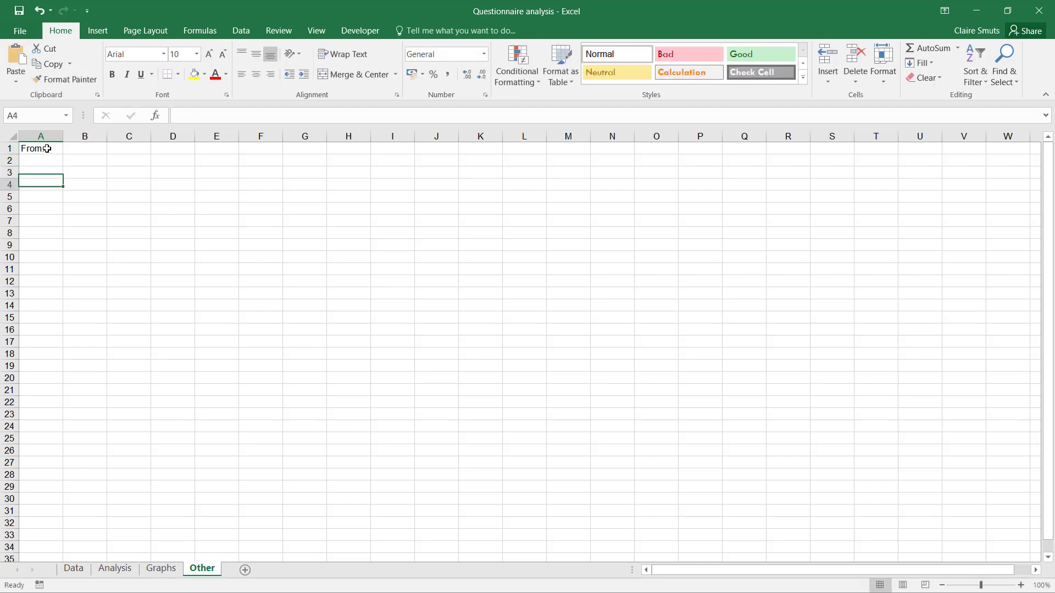
key(Right)
key(Up)
key(Left)
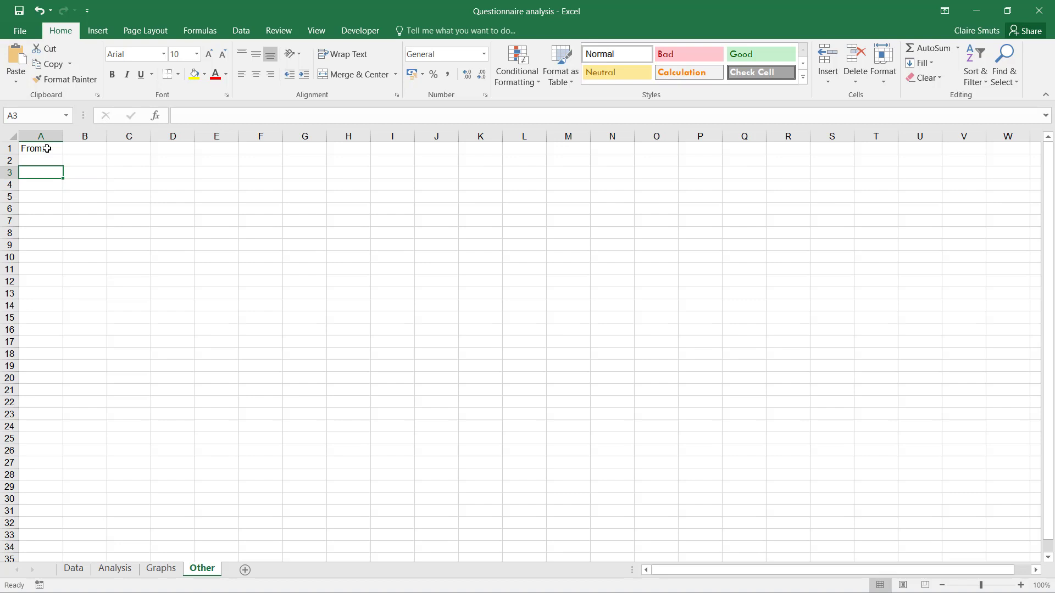